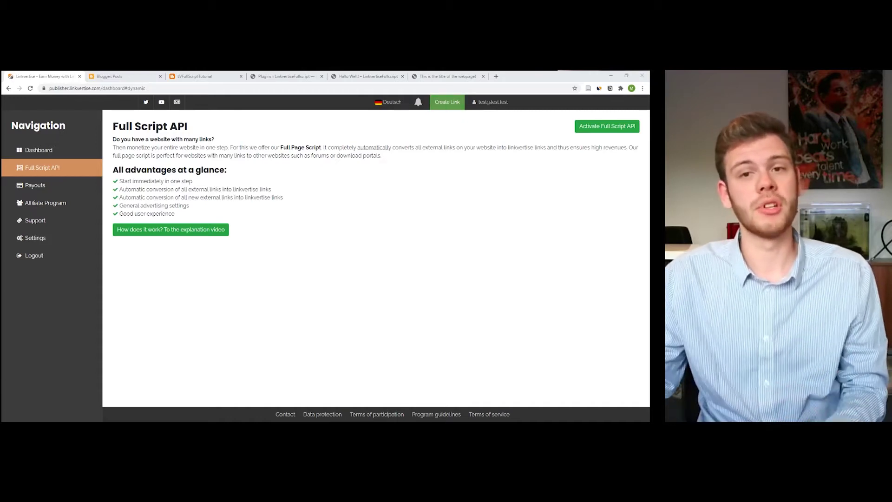
left_click(439, 104)
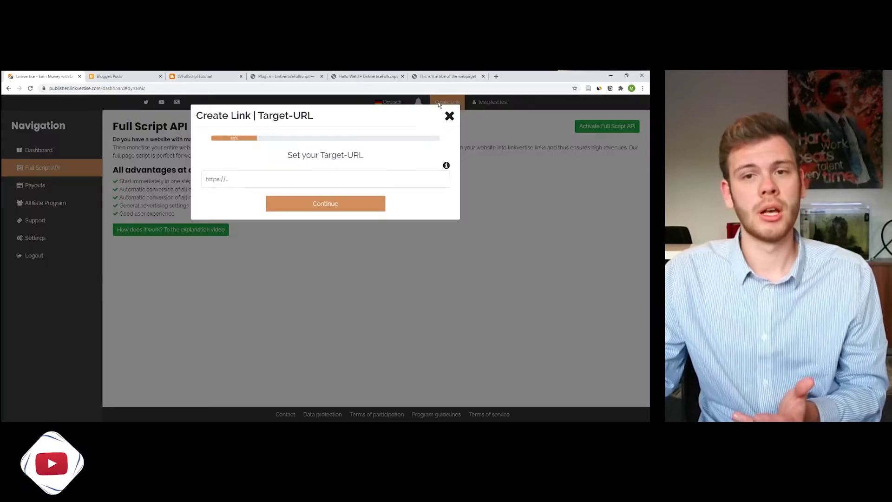
left_click(449, 115)
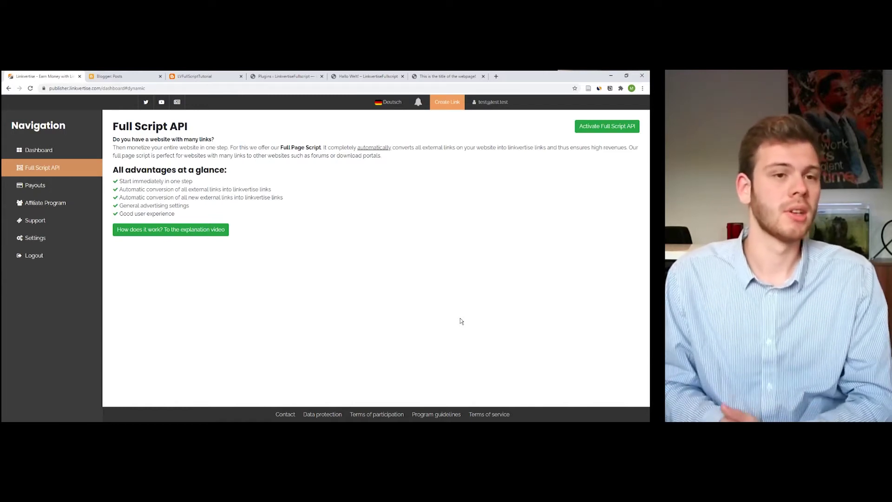
Activate the Full Script API and review its HTML Tag embed script and WordPress instructions.
left_click(604, 127)
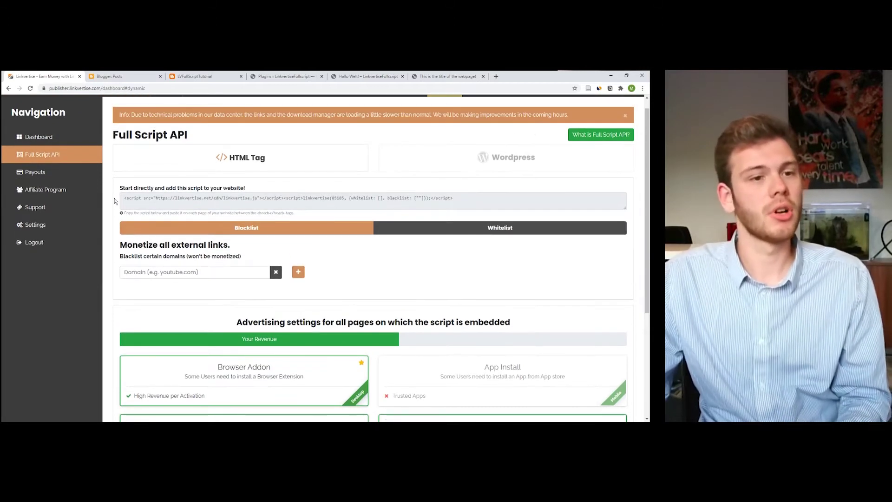
left_click_drag(122, 198, 525, 205)
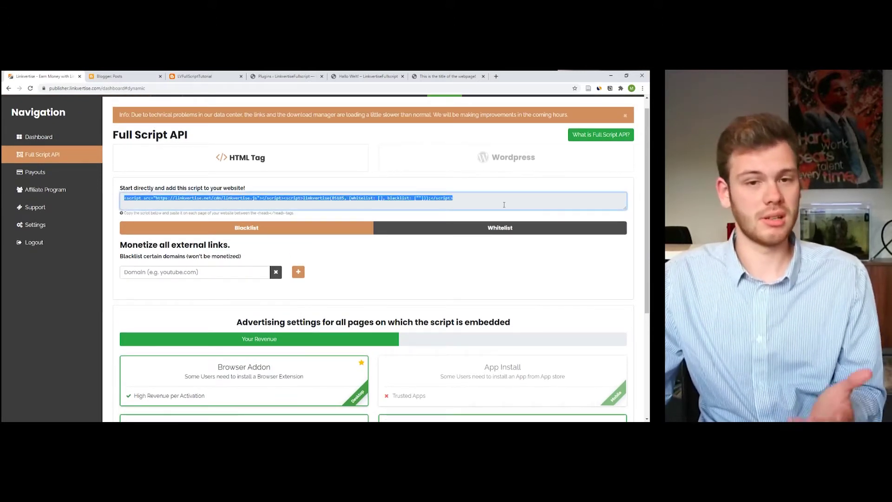
left_click(498, 160)
left_click(309, 155)
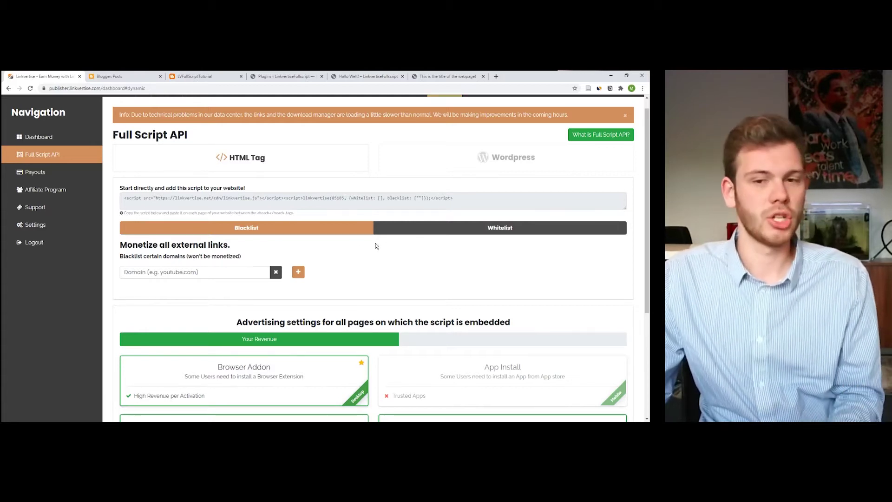
scroll(376, 246, "down", 1)
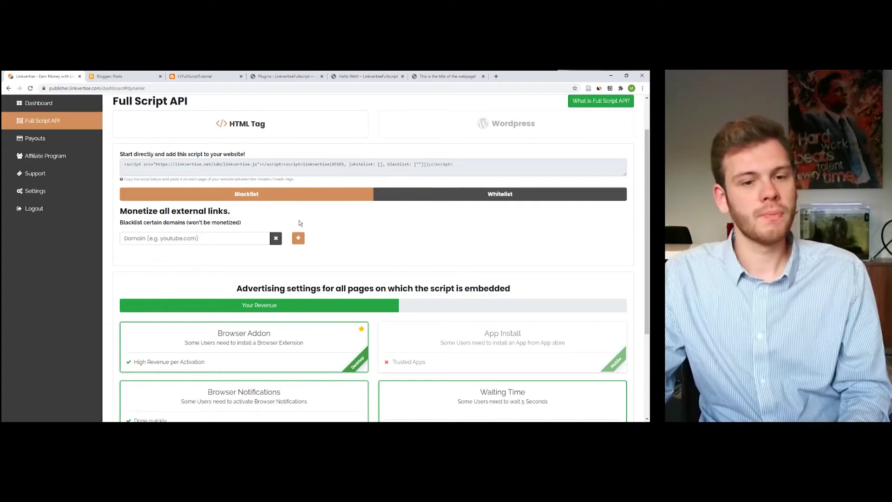
Turn on every advertising type except Download Manager, including App Install and Browser Addon.
scroll(274, 203, "down", 3)
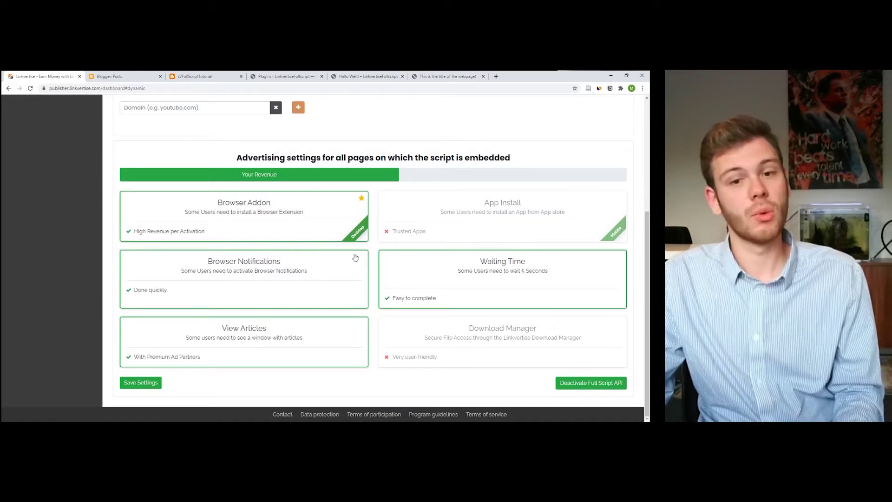
mouse_move(453, 350)
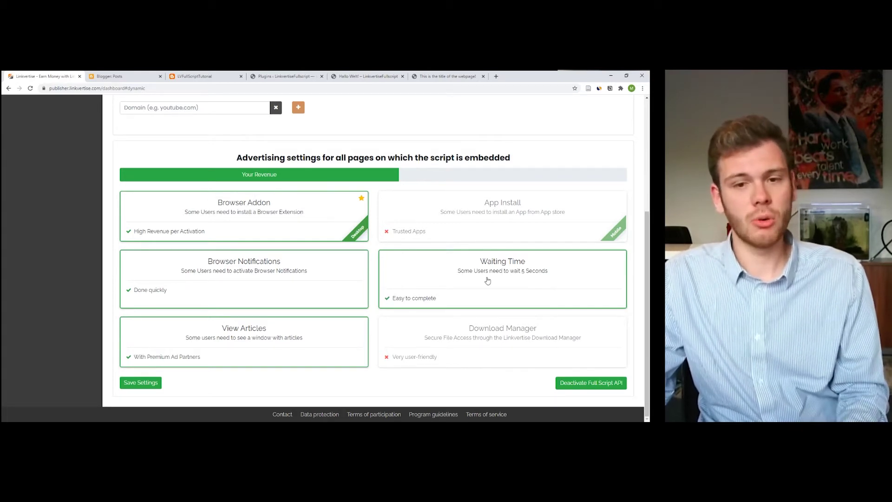
left_click(413, 225)
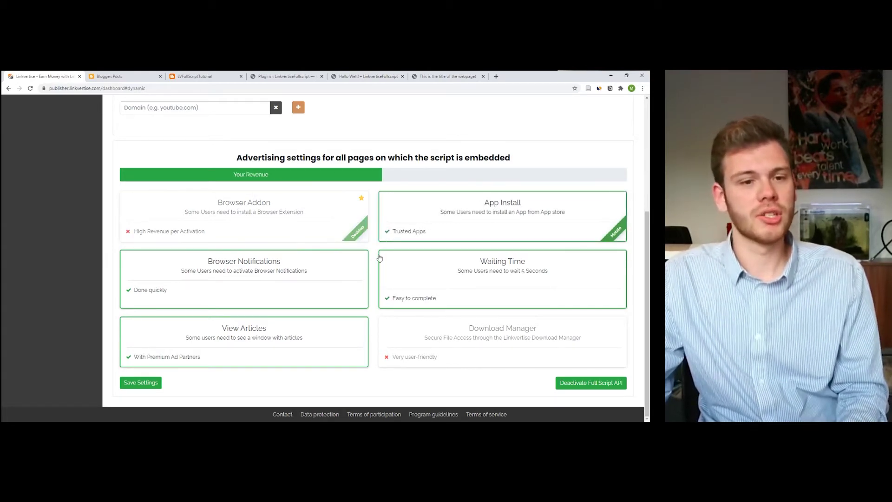
left_click(358, 288)
left_click(309, 365)
left_click(302, 230)
left_click(303, 301)
left_click(314, 326)
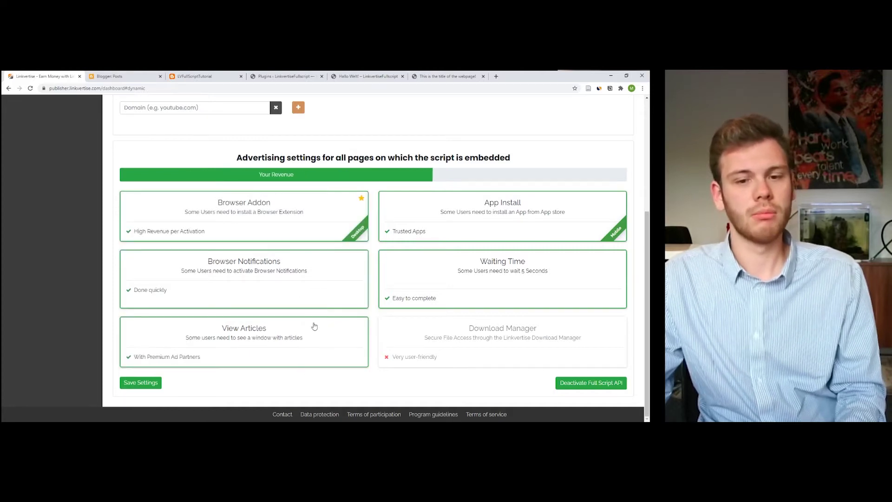
scroll(314, 327, "up", 2)
scroll(400, 329, "down", 2)
scroll(298, 340, "up", 1)
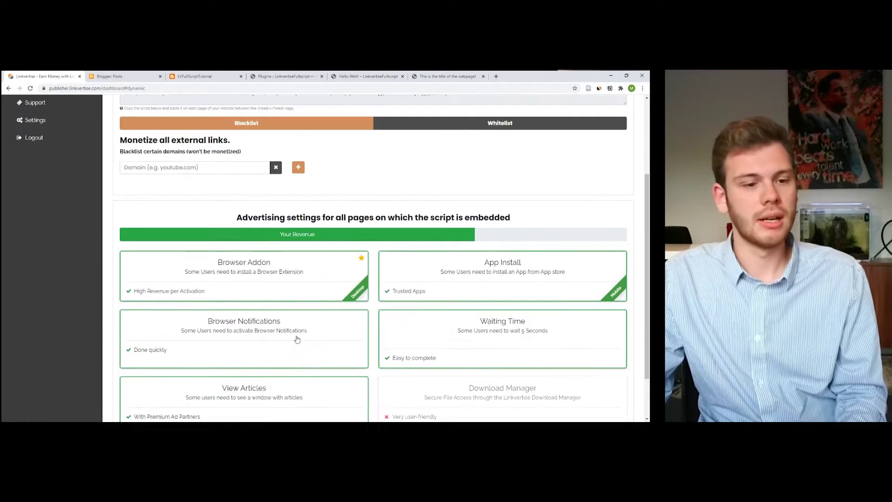
scroll(298, 340, "down", 2)
Save the advertising settings and go to the Blogger posts list.
left_click(140, 382)
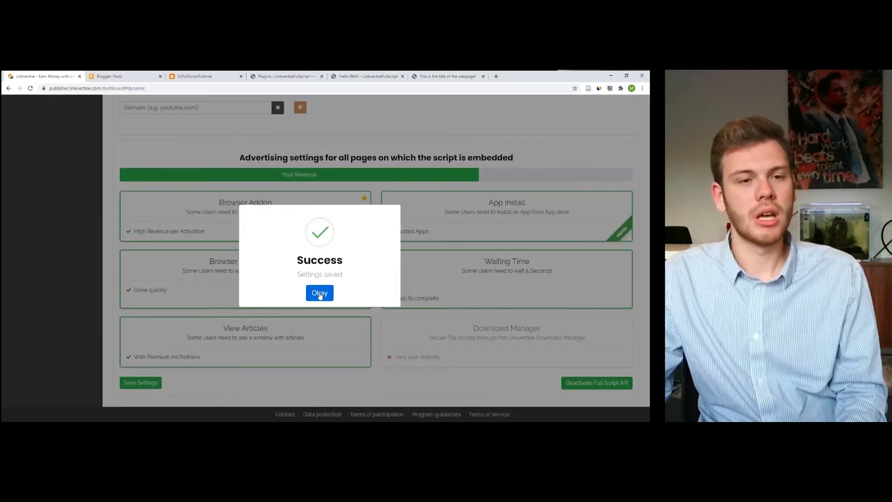
left_click(319, 293)
scroll(306, 291, "up", 4)
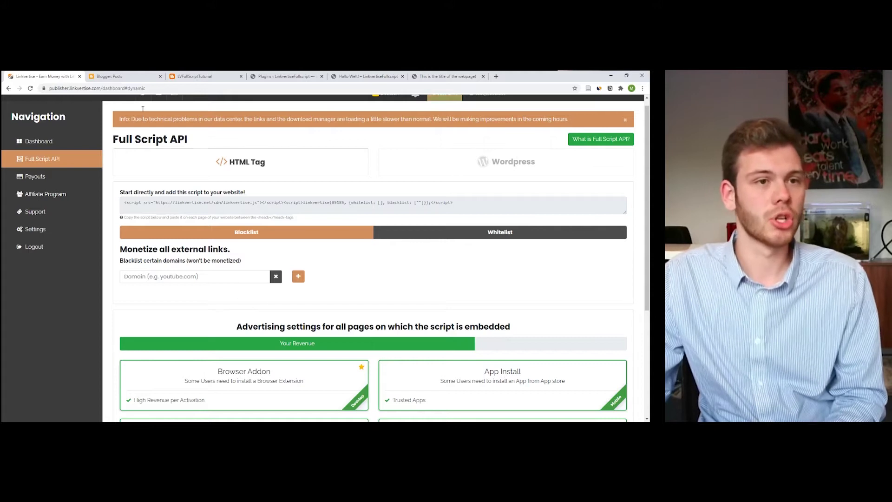
left_click(128, 76)
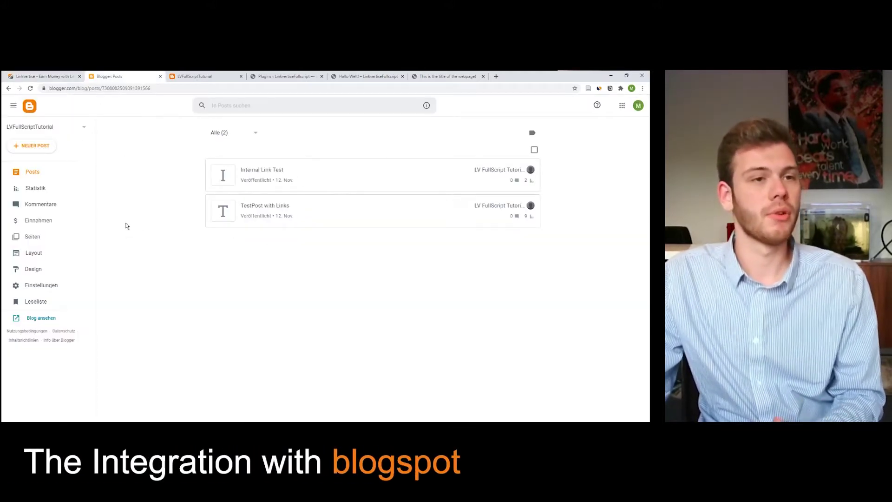
left_click(195, 77)
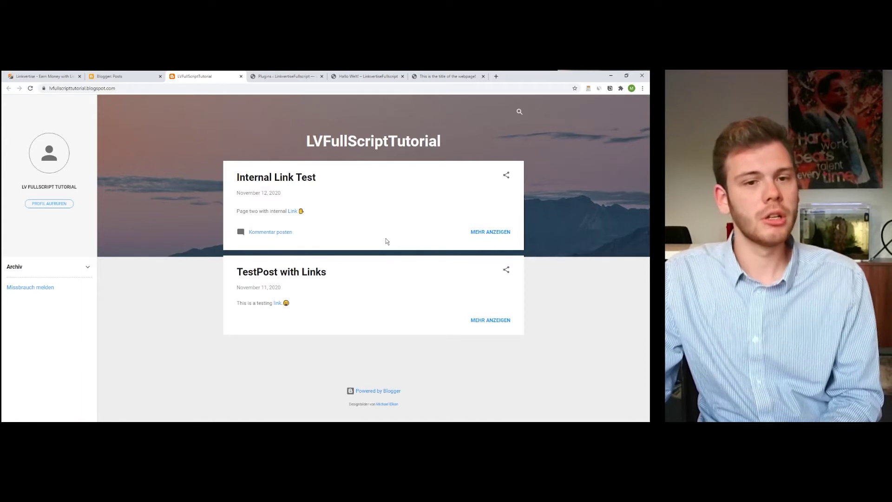
left_click_drag(235, 212, 259, 212)
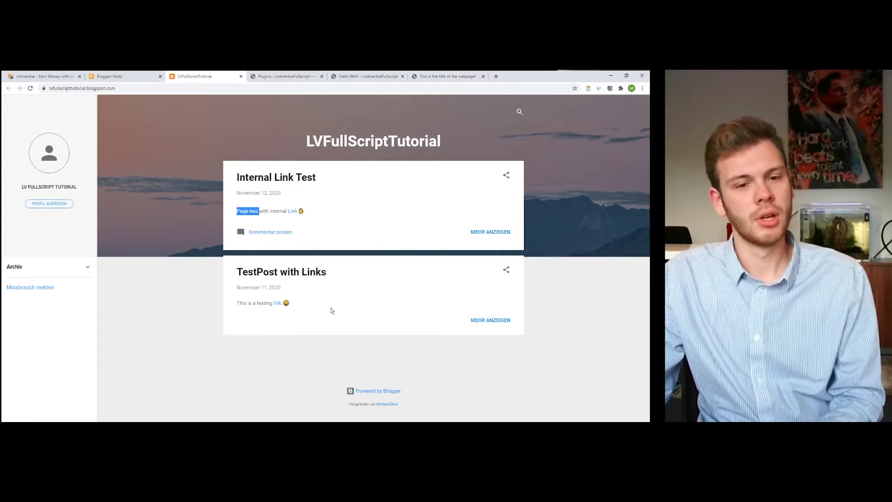
left_click(303, 309)
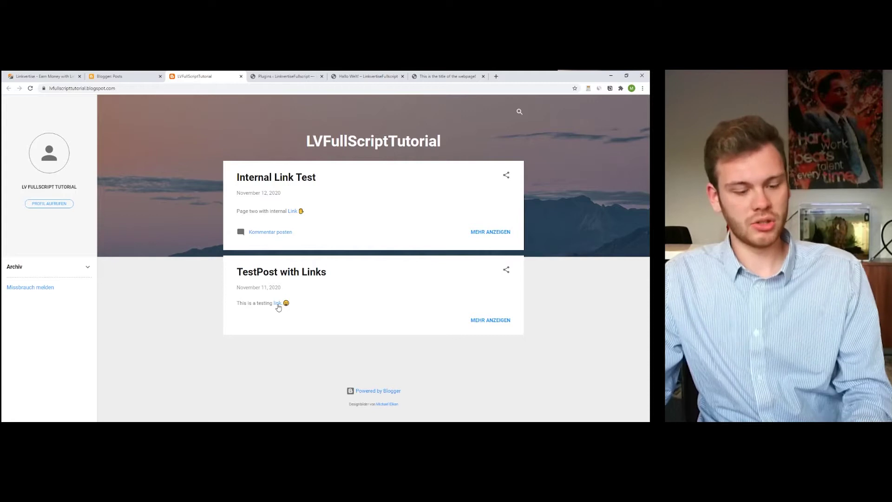
left_click(277, 304)
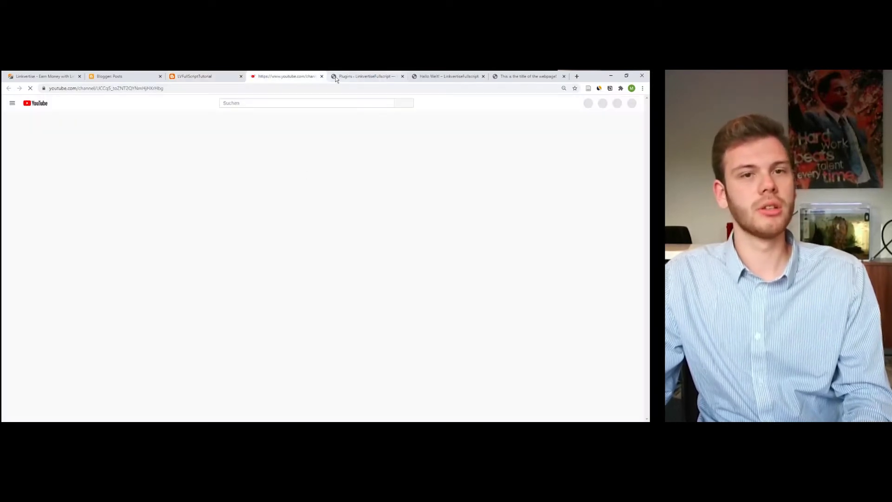
left_click(321, 76)
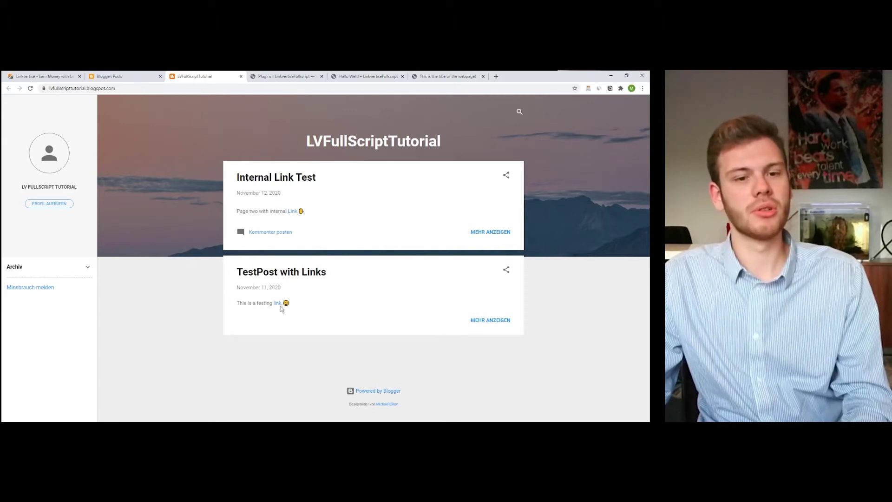
left_click(292, 212)
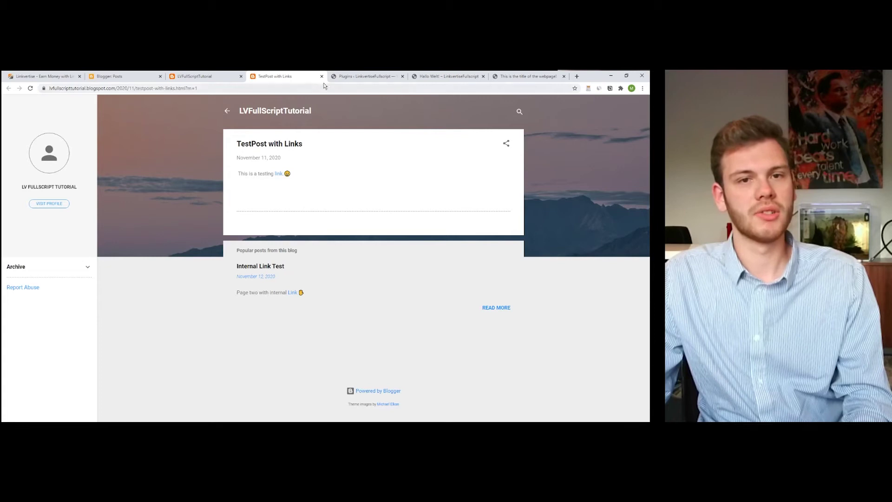
left_click(321, 76)
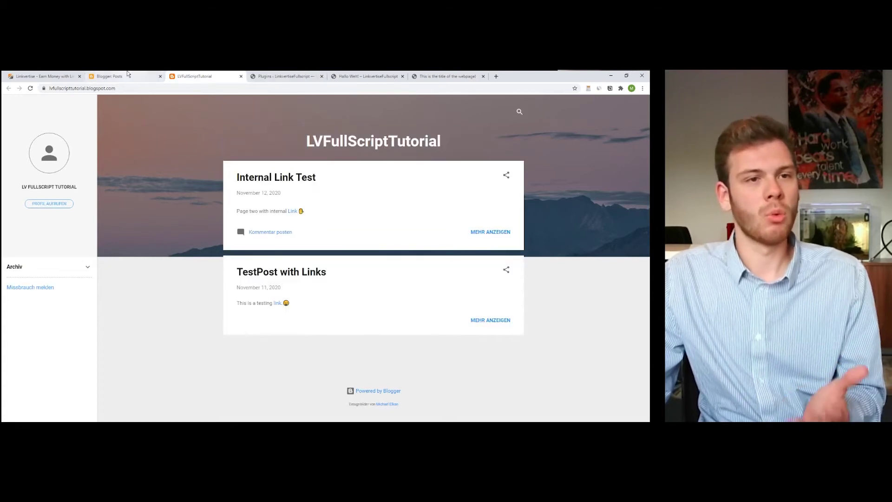
left_click(128, 75)
left_click(196, 76)
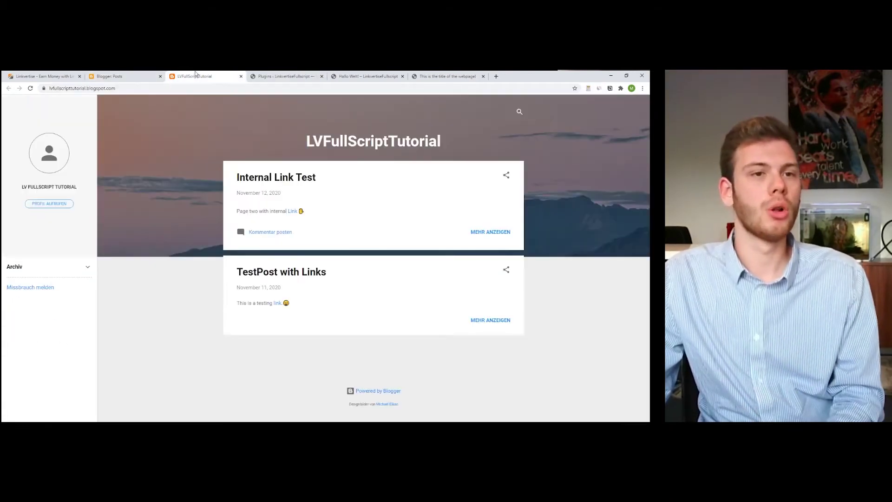
left_click(139, 75)
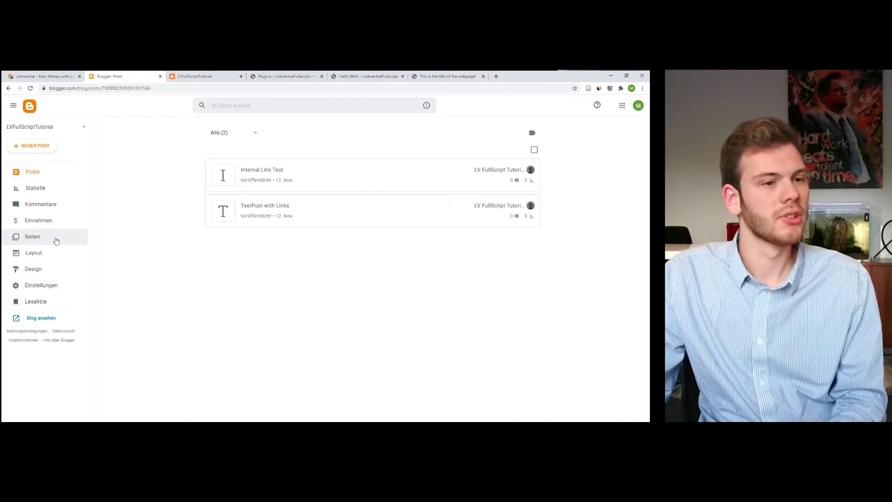
Put the copied Linkvertise embed script into an HTML/JavaScript gadget in the Obere Sidebar.
left_click(49, 254)
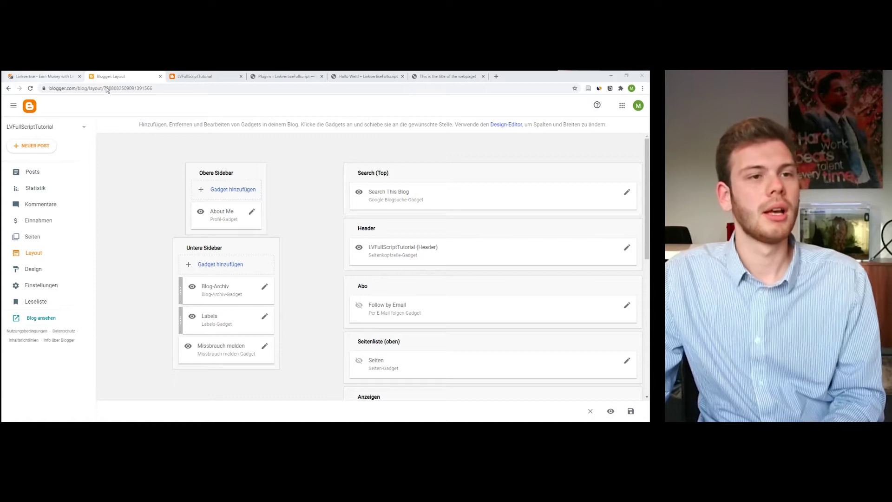
left_click(53, 78)
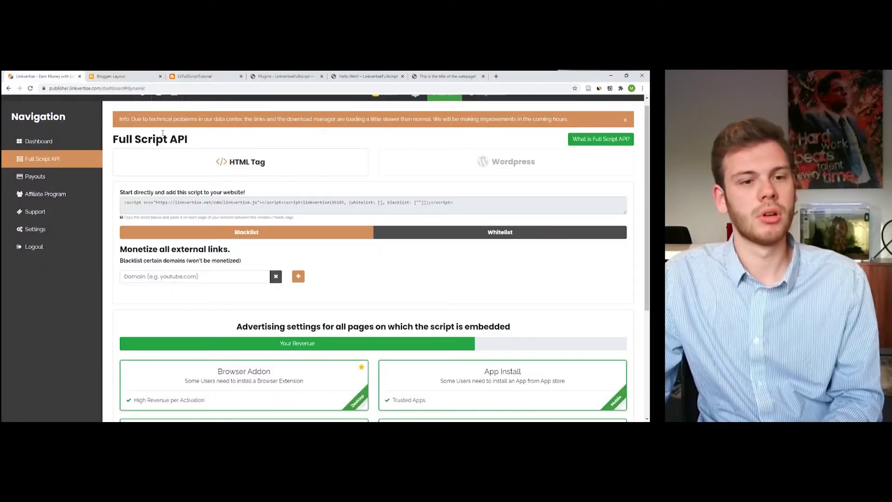
left_click(226, 195)
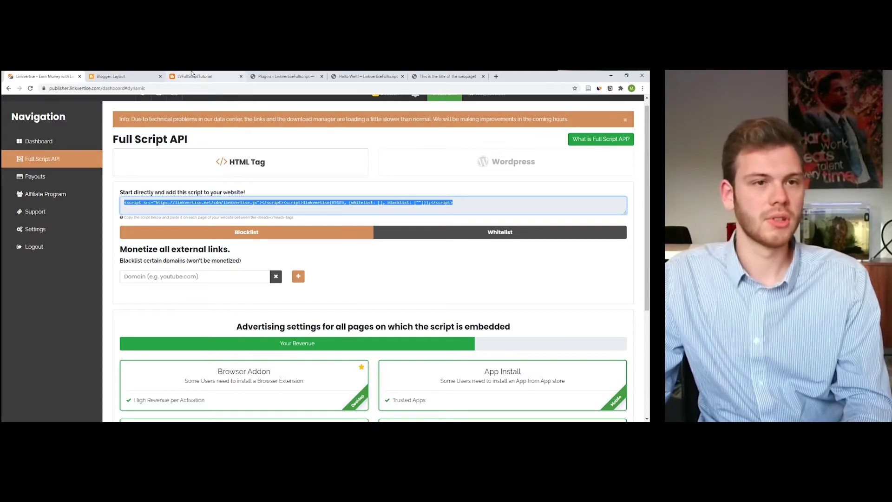
left_click(191, 76)
left_click(147, 75)
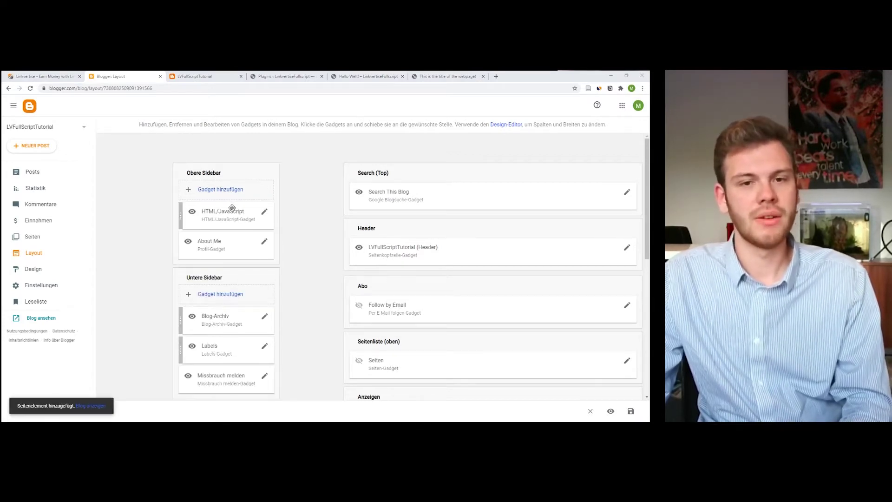
left_click(205, 75)
Reload the blog and confirm a post link now opens a Linkvertise page.
key("F5")
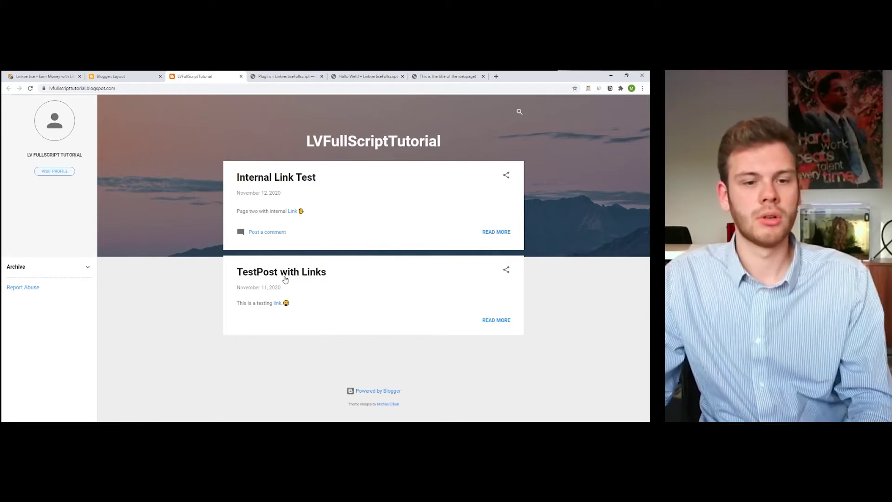
middle_click(278, 303)
left_click(307, 78)
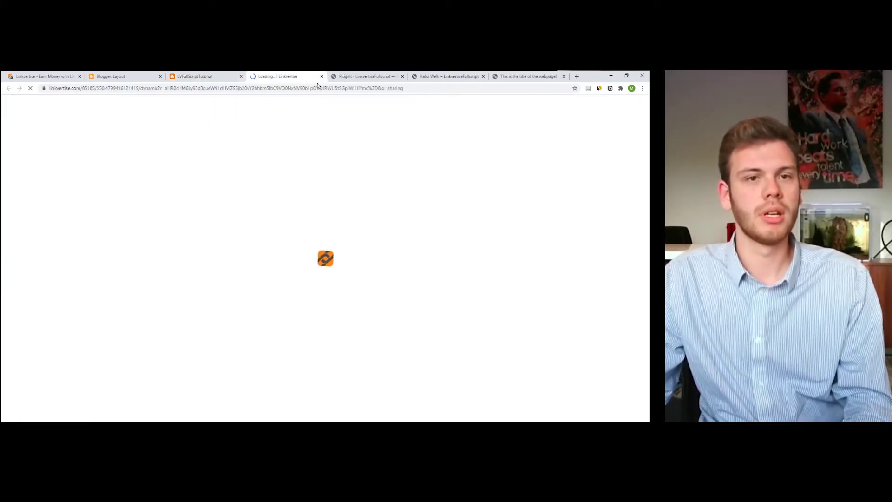
left_click(322, 76)
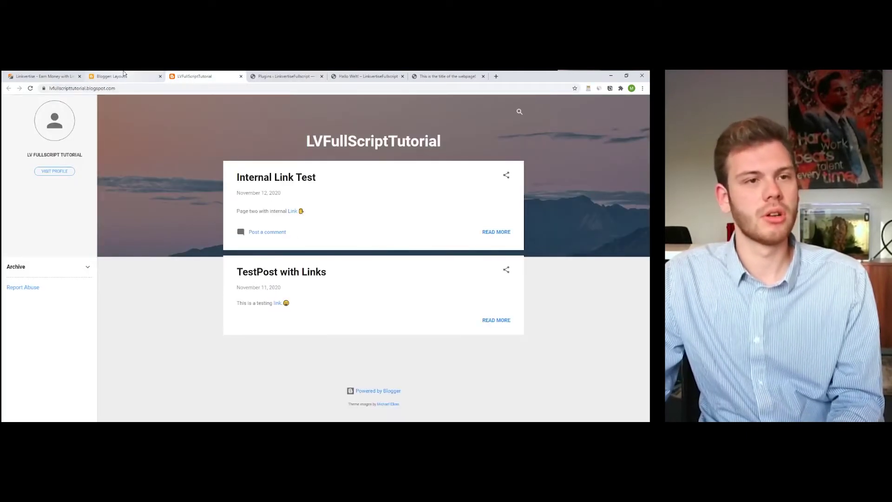
left_click(125, 76)
Add 'blogspot' to the domain blacklist and select the updated embed script.
left_click(28, 75)
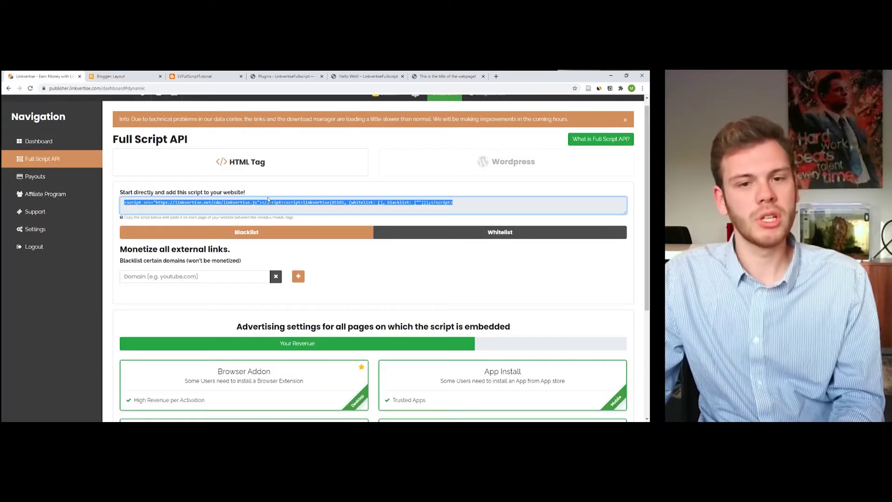
left_click(235, 260)
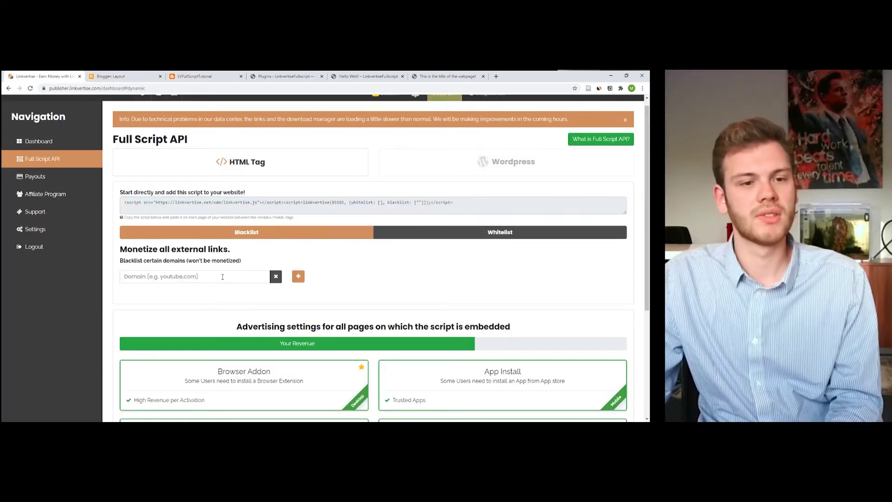
left_click(222, 277)
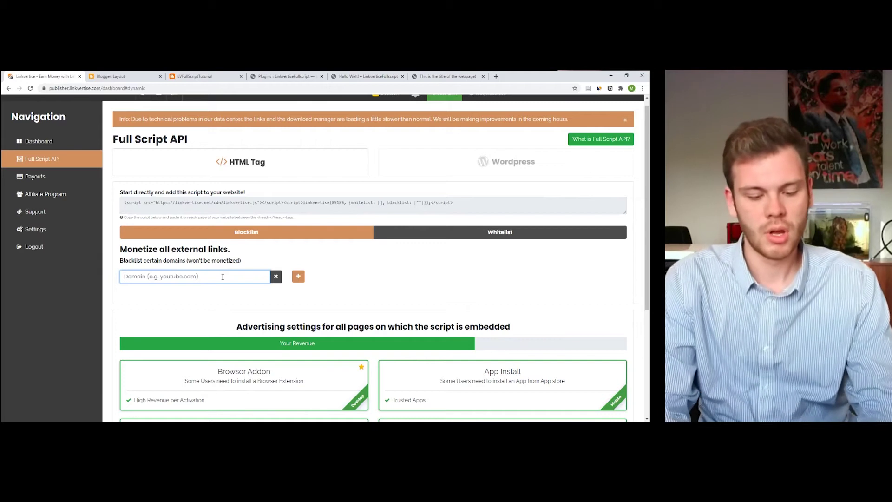
type("blogs")
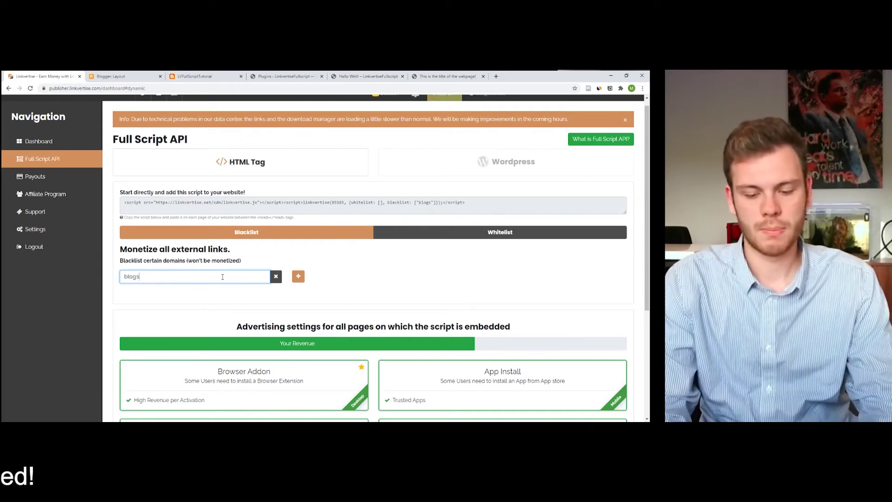
type("pot")
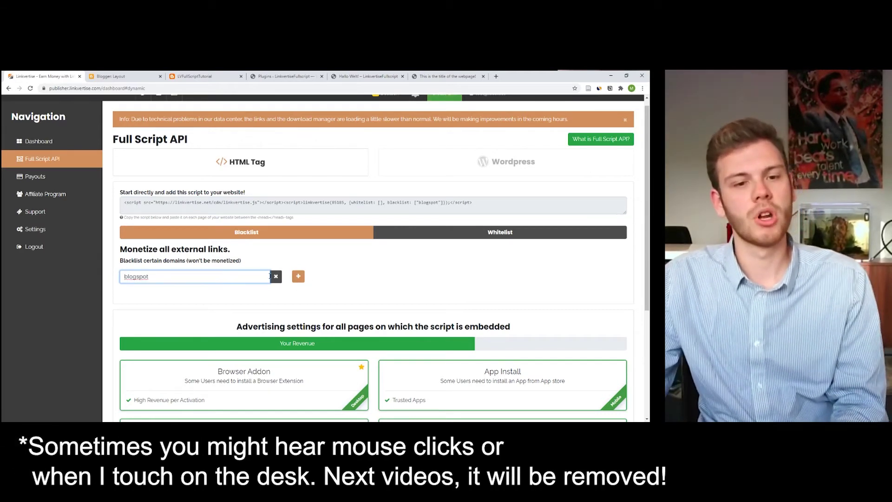
left_click(298, 276)
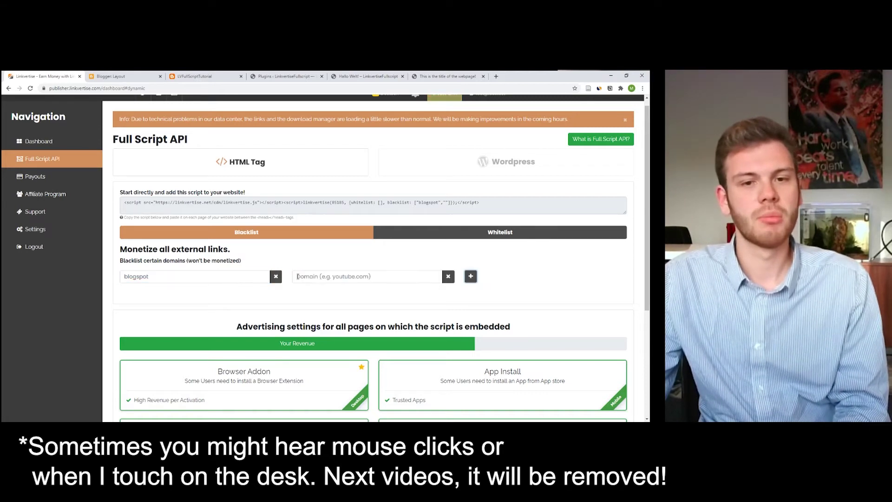
left_click(448, 276)
left_click_drag(473, 203, 107, 208)
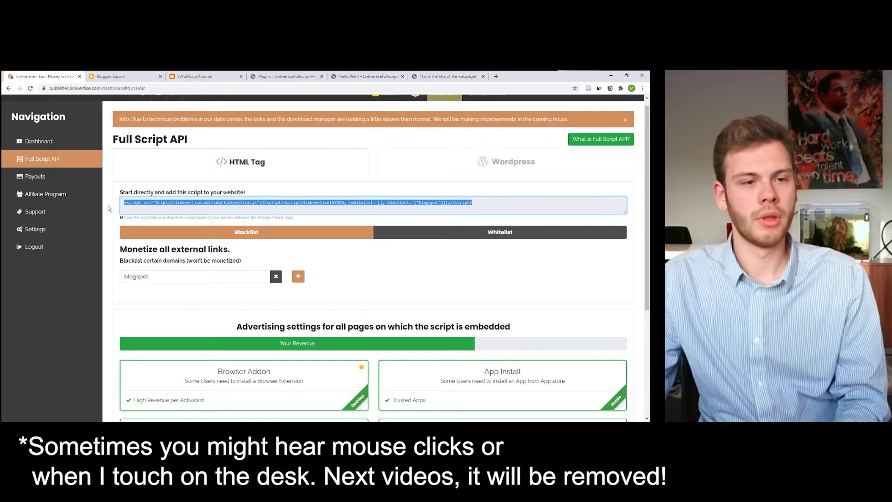
Edit the Blogger HTML/JavaScript gadget with the blogspot-blacklisted script.
left_click(199, 77)
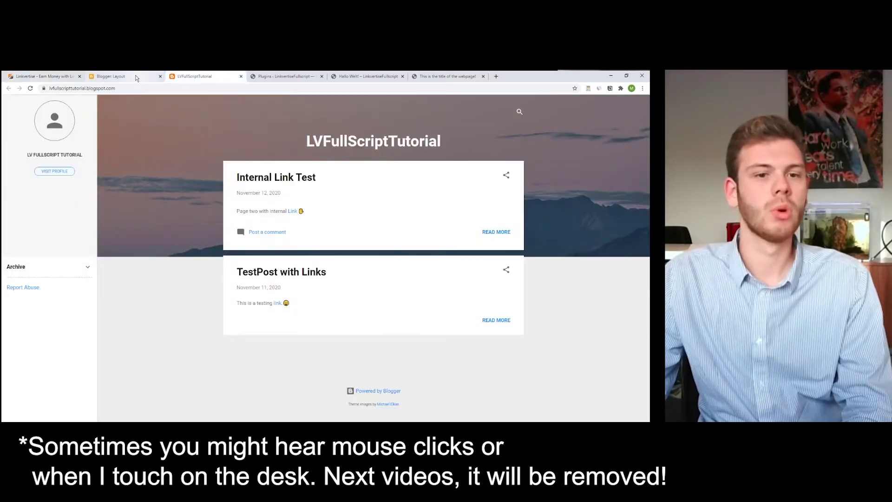
left_click(118, 76)
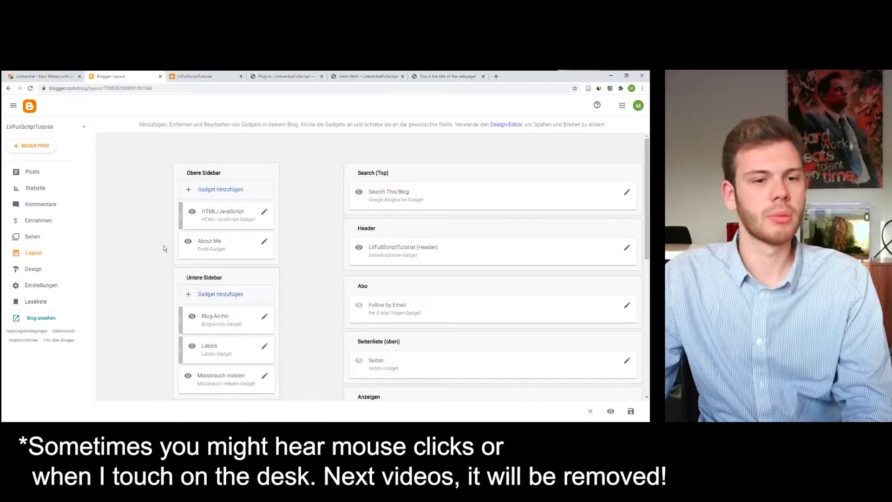
left_click(265, 214)
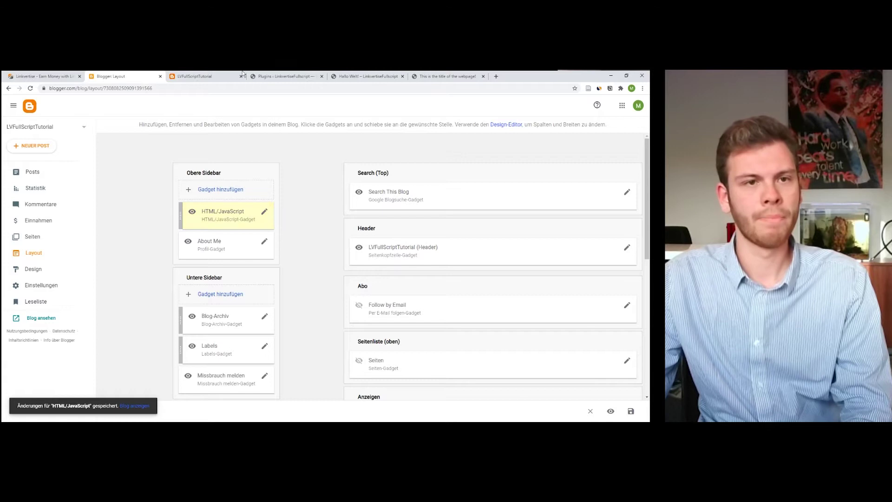
Reload the live blog and check the Internal Link Test post's link opens normally.
left_click(195, 76)
left_click(29, 91)
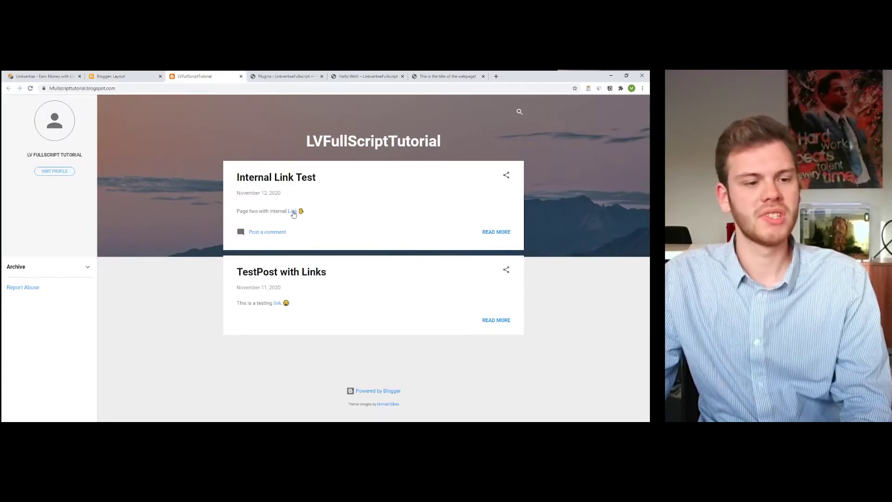
left_click(293, 212)
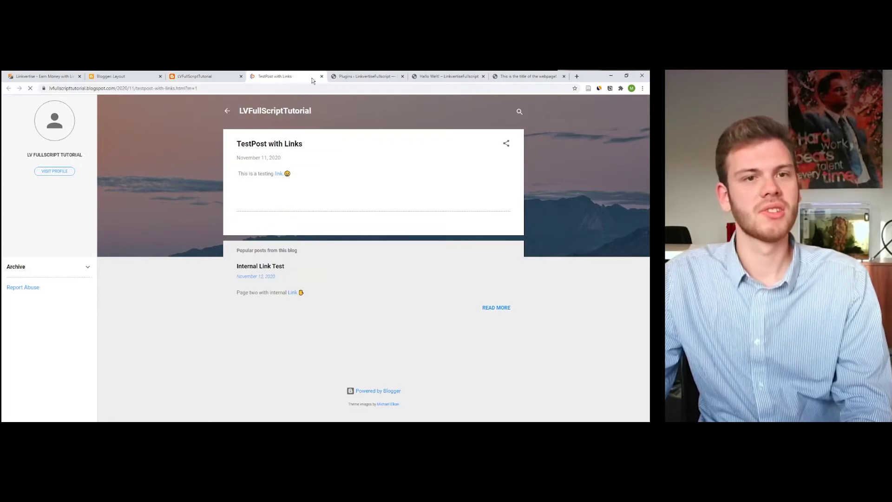
left_click(322, 76)
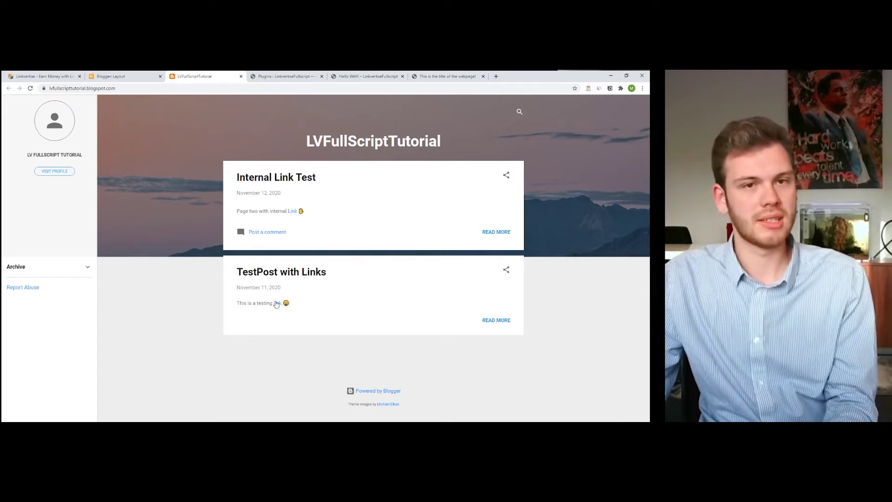
left_click(132, 75)
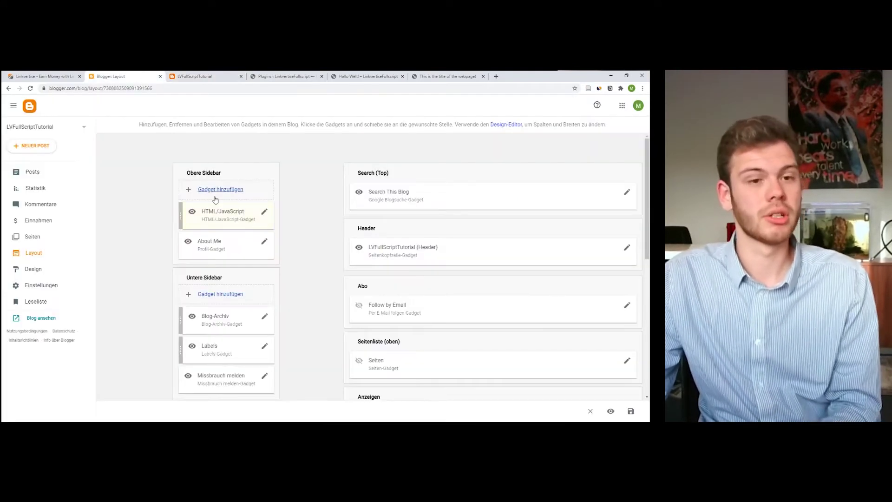
key("ctrl+Tab")
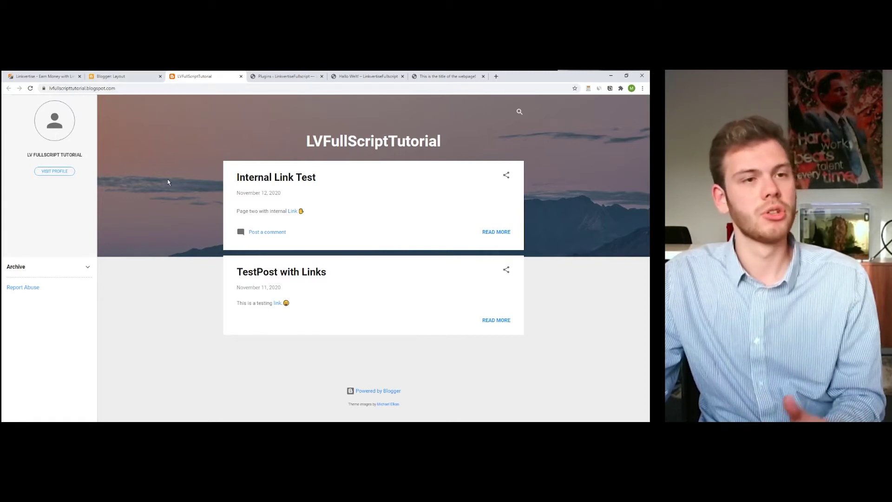
left_click(125, 75)
left_click(61, 77)
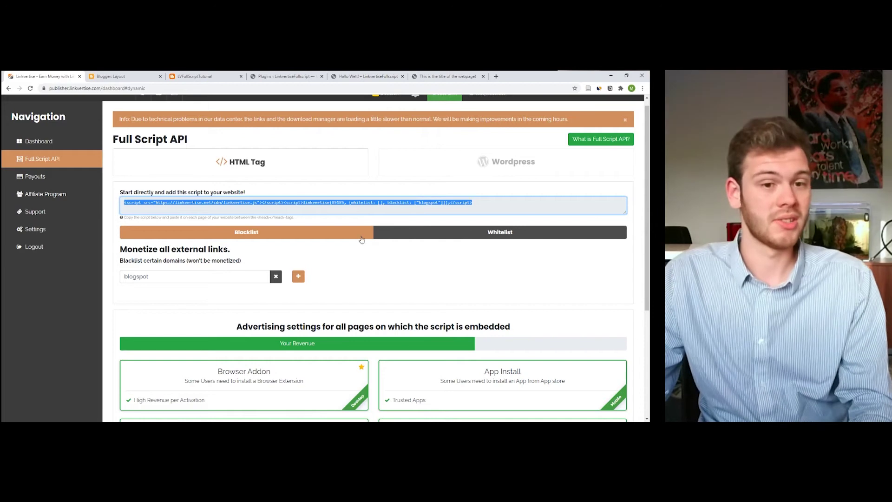
left_click(123, 75)
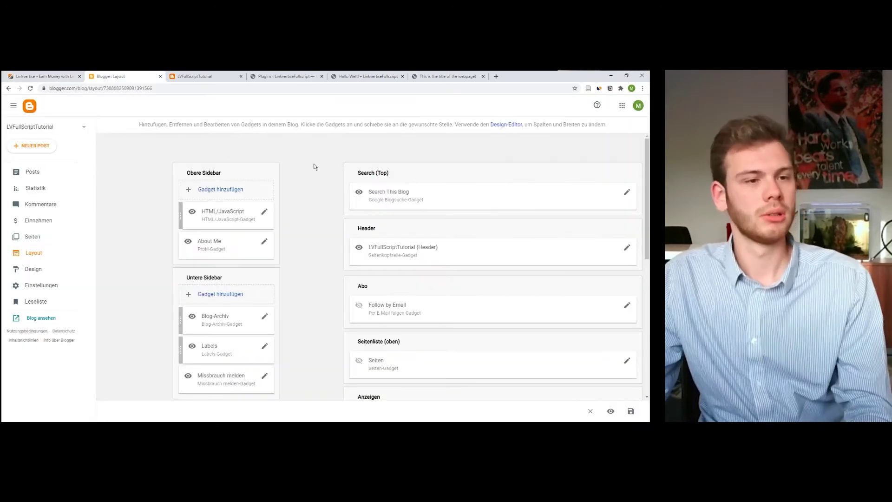
scroll(221, 221, "down", 2)
scroll(221, 210, "up", 2)
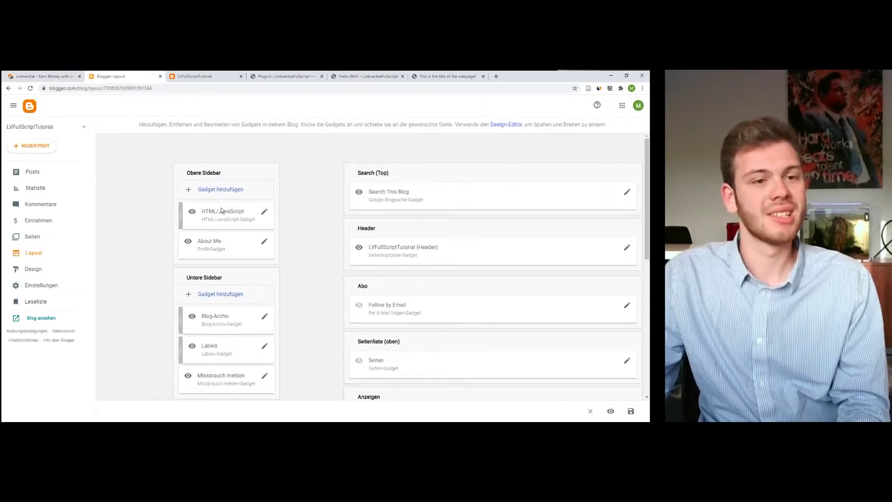
left_click(188, 75)
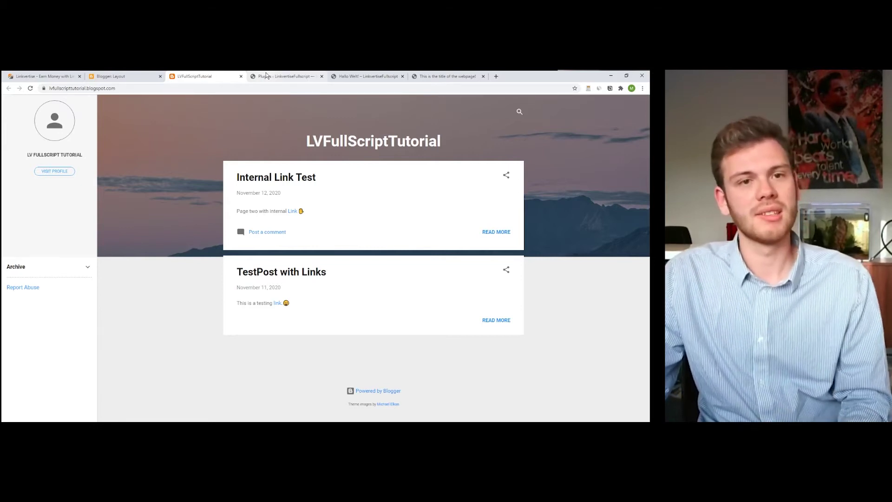
Go to WordPress Plugins and open Installieren to add a new plugin.
left_click(268, 76)
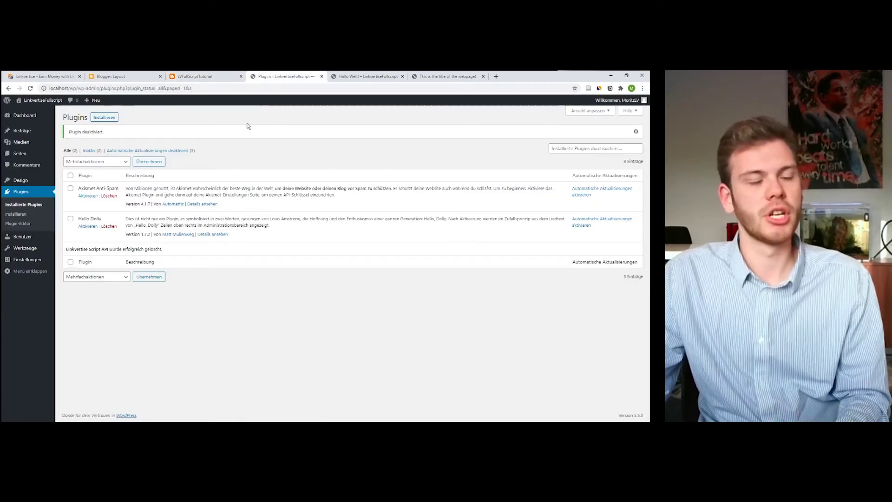
left_click(20, 193)
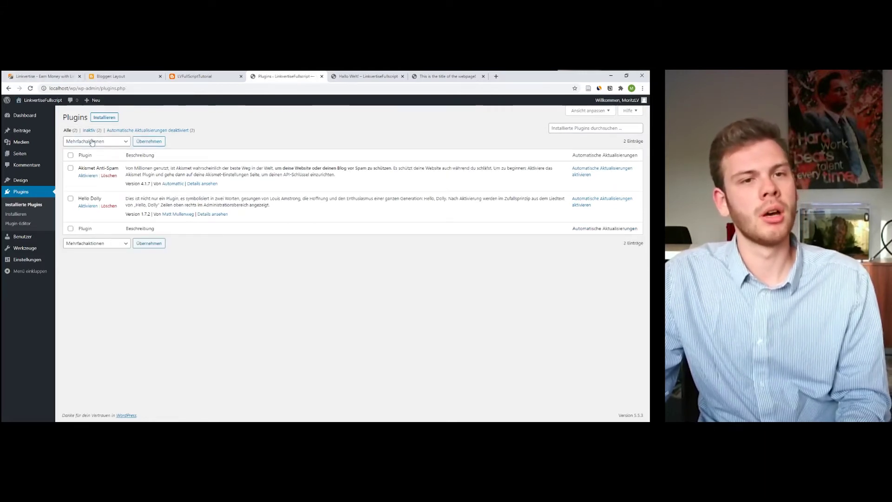
left_click(104, 118)
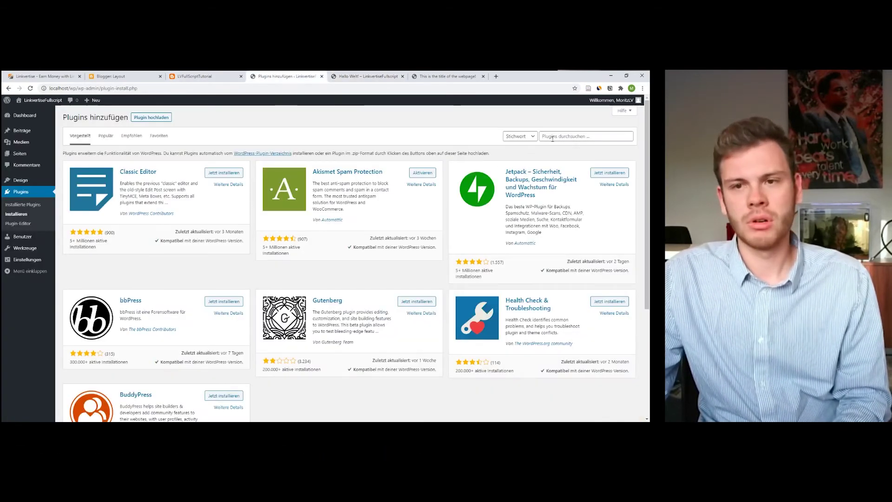
Search for 'linkvertise', then install and activate the Linkvertise Script API plugin.
left_click(554, 137)
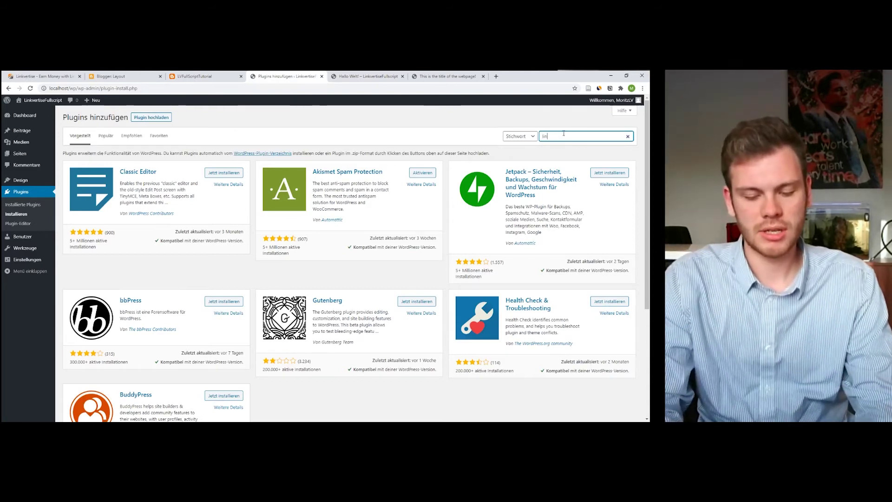
type("linkvertise")
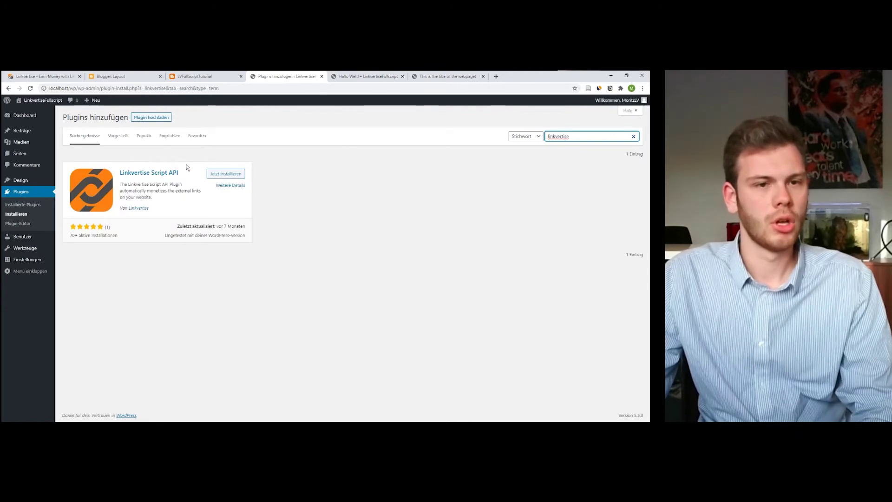
left_click(229, 174)
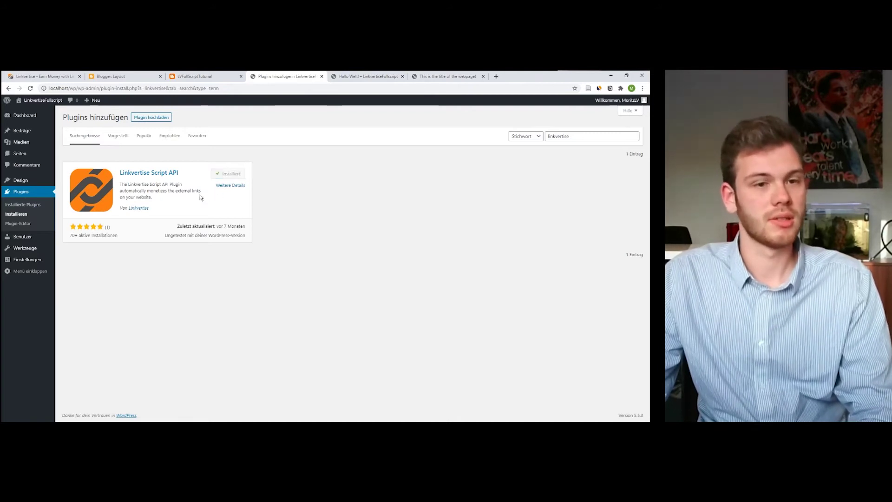
left_click(230, 174)
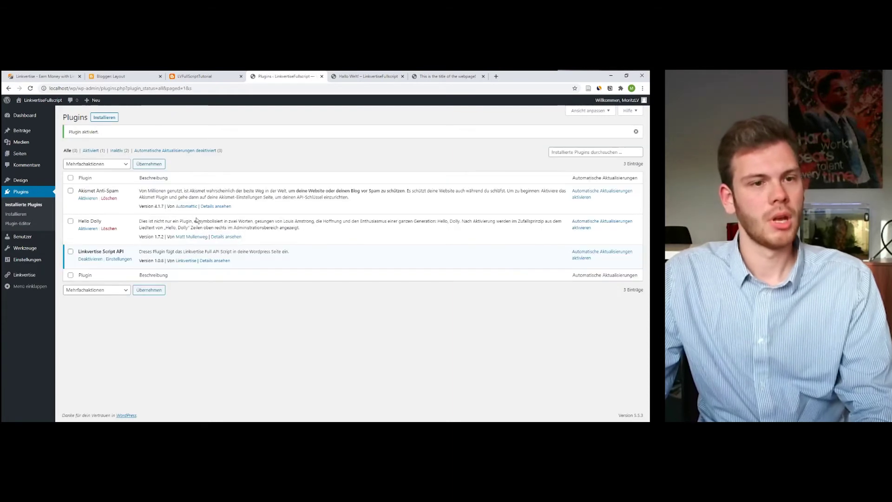
Open the Linkvertise plugin settings and tick Aktiviere die Full Script API.
left_click(126, 261)
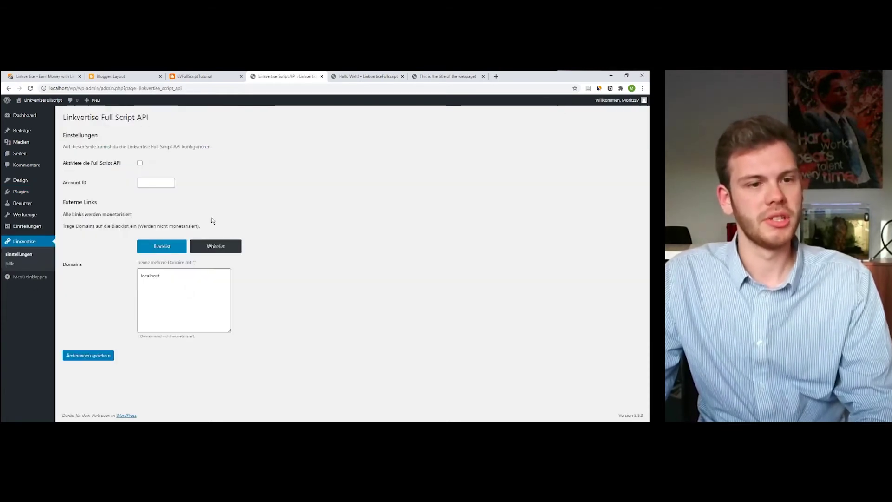
left_click(139, 163)
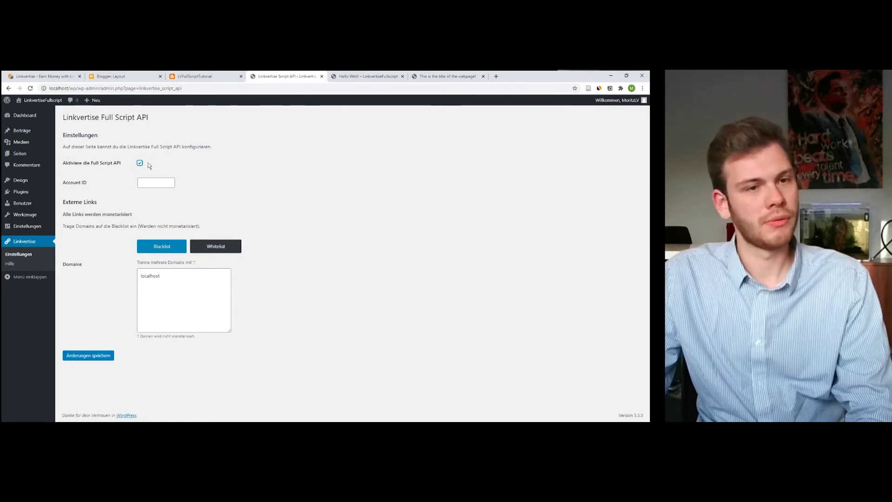
left_click(139, 186)
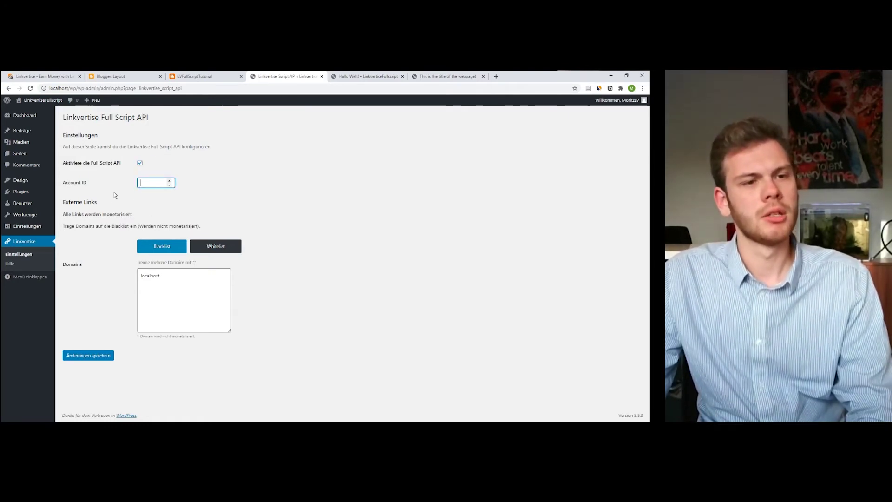
Copy the account ID from the Linkvertise dashboard's embed script.
left_click(51, 75)
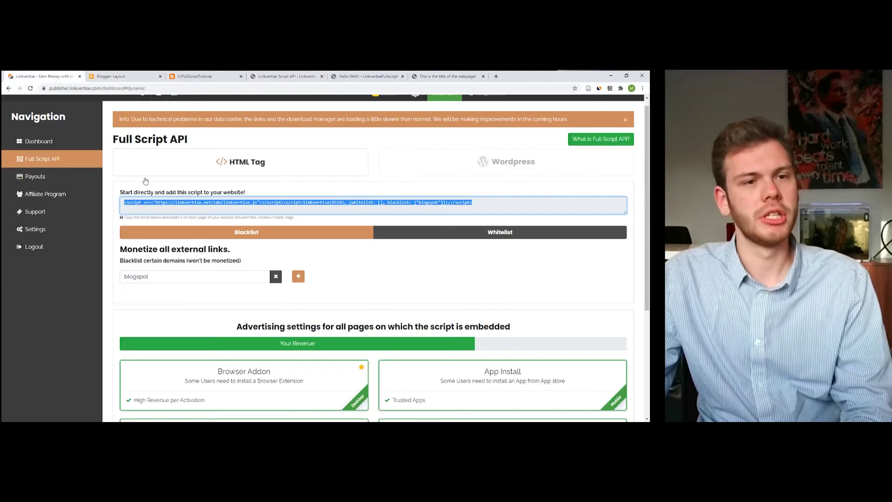
mouse_move(331, 203)
left_mouse_down()
mouse_move(346, 203)
mouse_move(332, 203)
left_mouse_up()
key("ctrl+a")
left_click(345, 201)
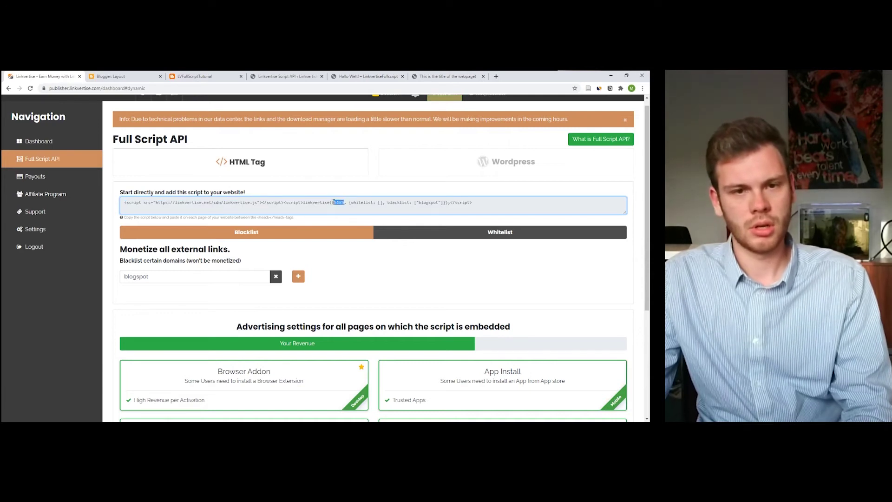
key("ctrl+c")
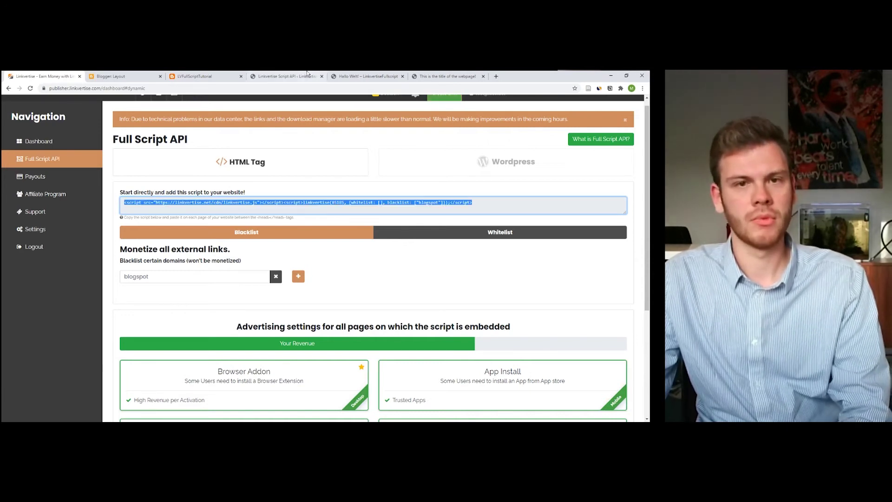
left_click(289, 76)
Paste the account ID, keep Blacklist mode with localhost, and save the plugin settings.
key("ctrl+v")
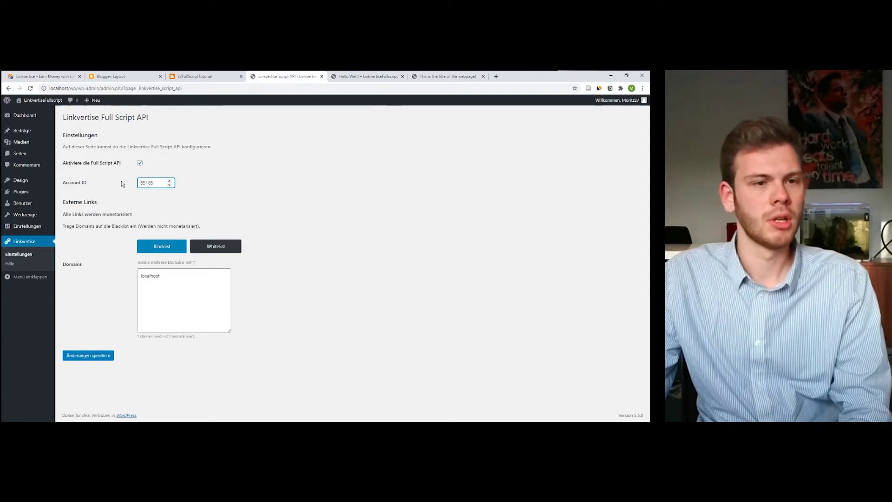
left_click(157, 250)
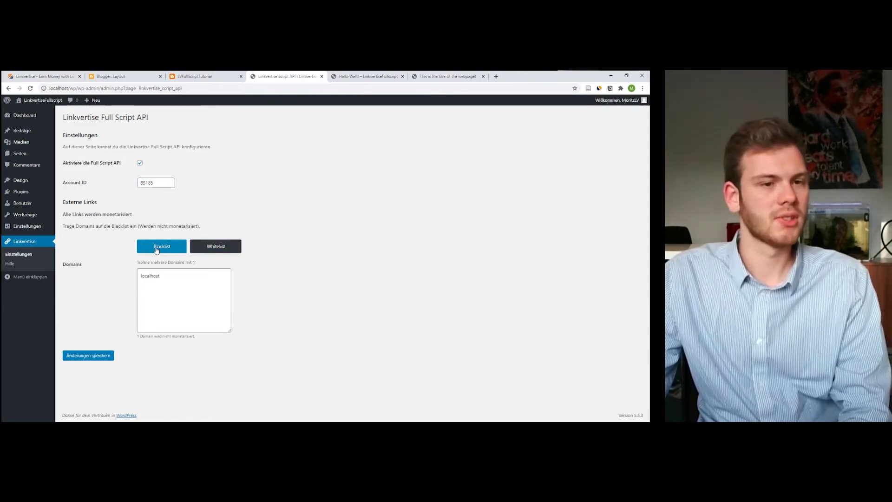
left_click(154, 279)
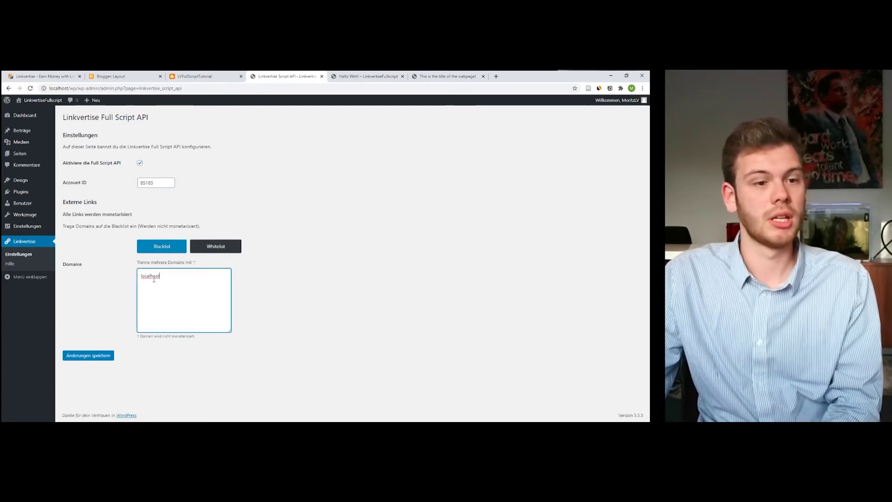
double_click(154, 279)
left_click(204, 293)
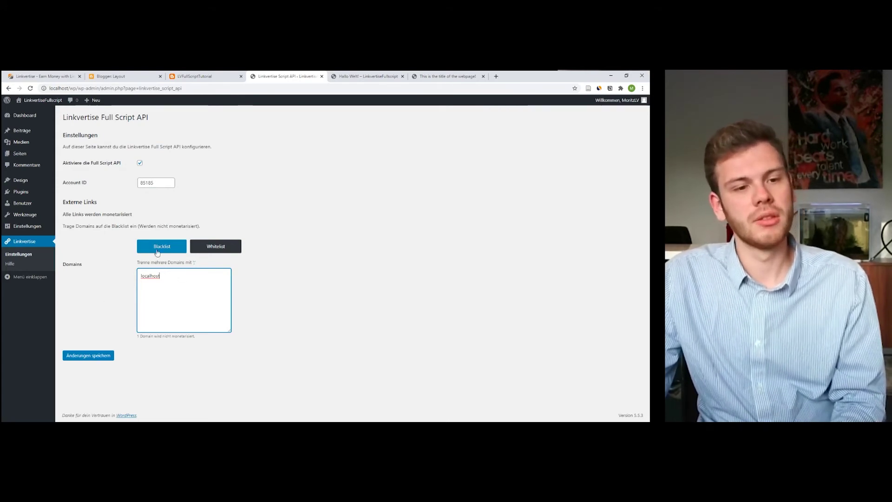
left_click(78, 358)
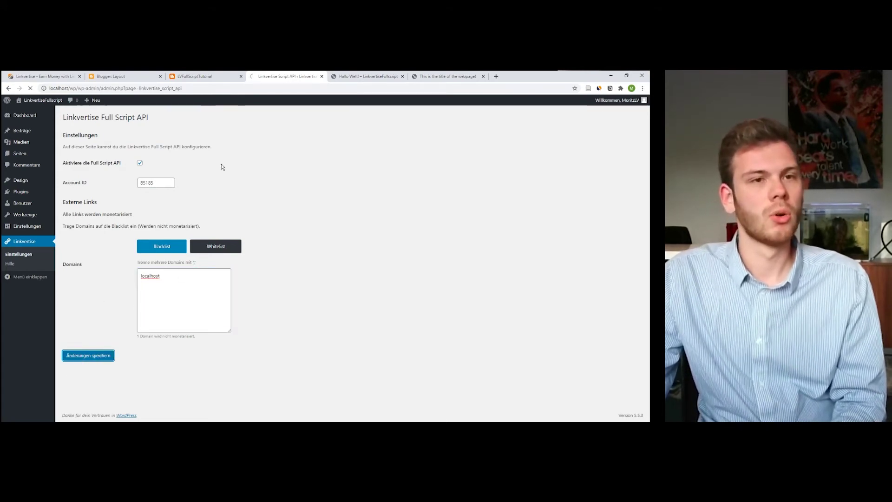
left_click(373, 74)
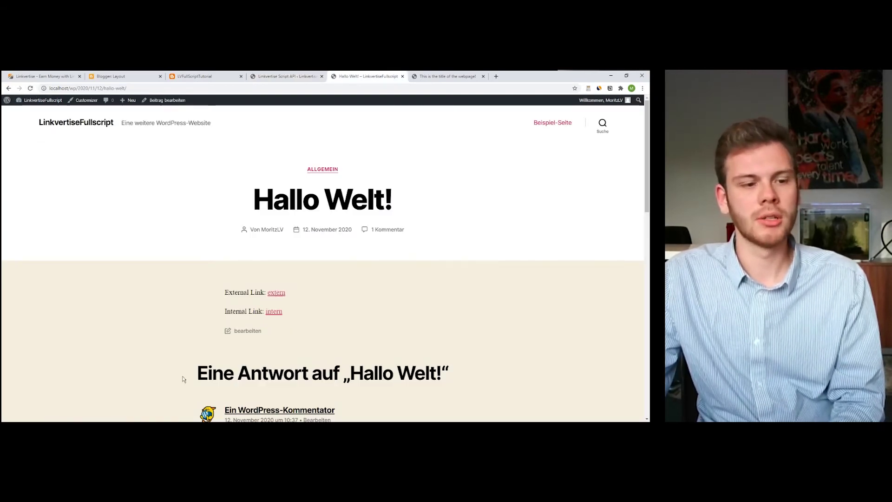
left_click(273, 311)
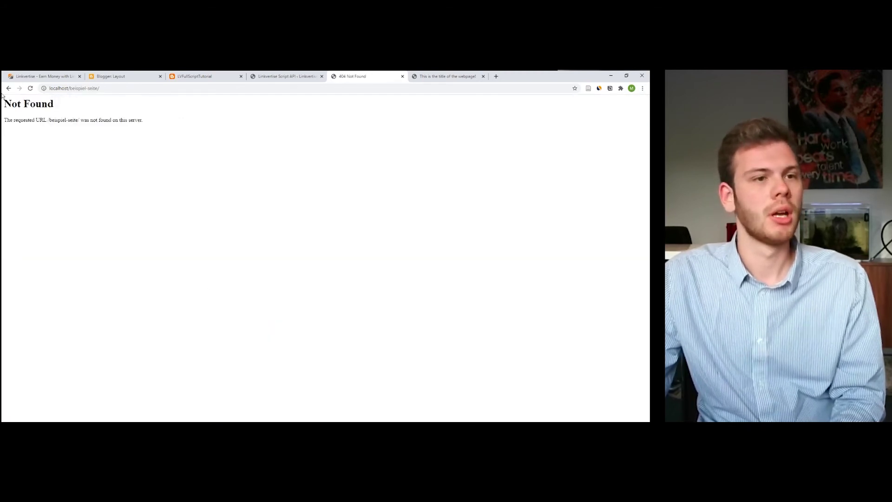
left_click(8, 88)
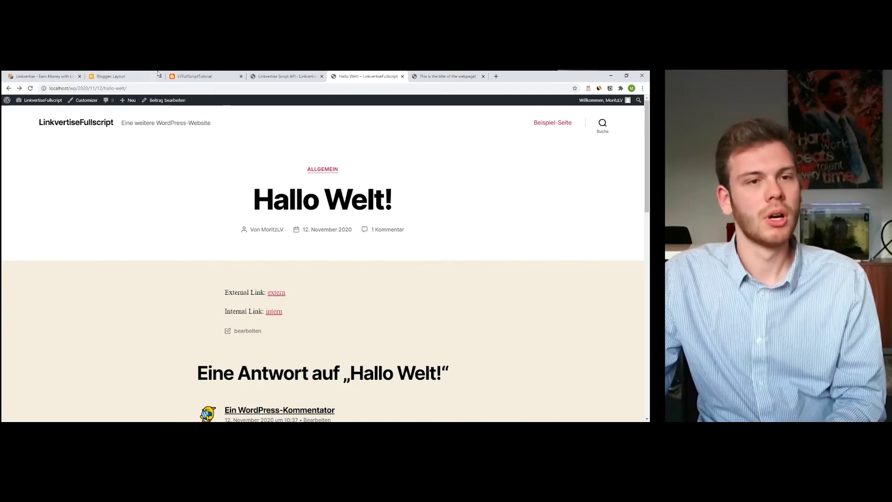
Add 'youtube' below localhost in the Linkvertise plugin's blacklisted Domains and save the settings.
left_click(197, 76)
left_click(279, 76)
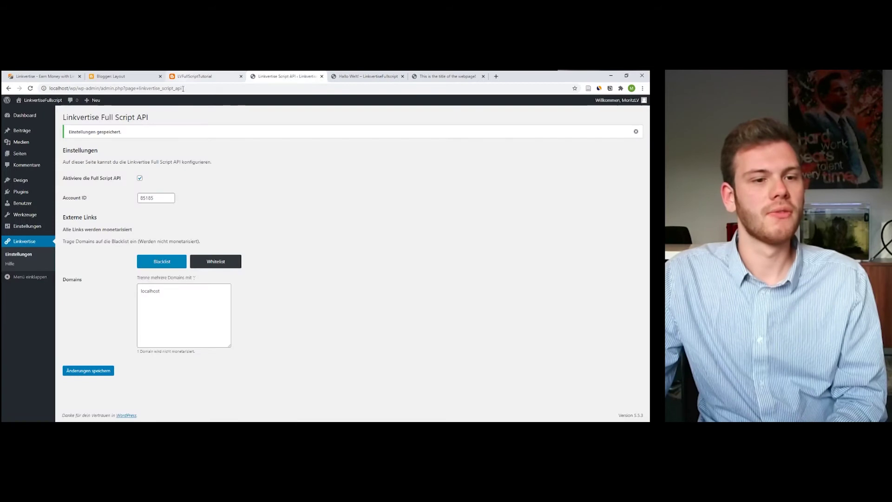
left_click(179, 292)
type("yout")
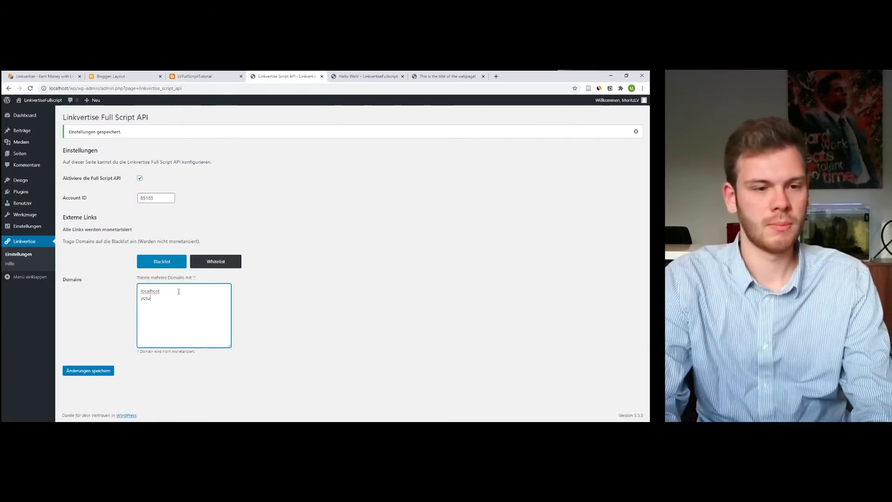
type("ube")
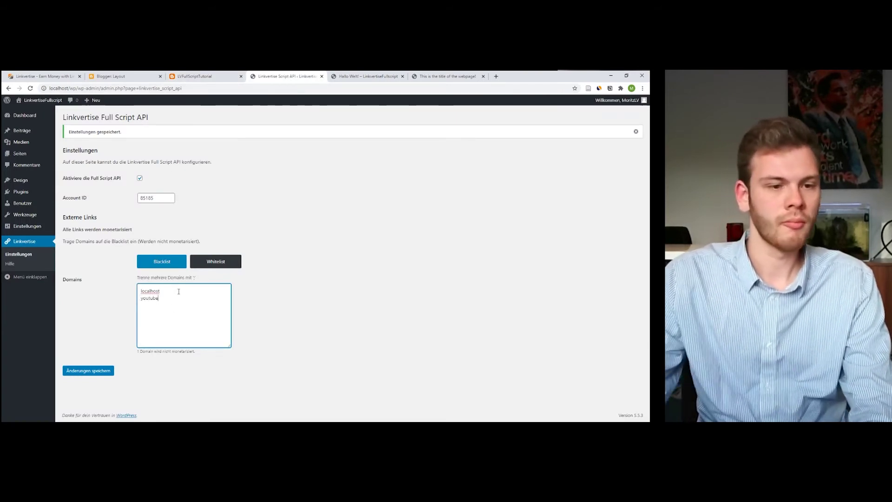
left_click(80, 373)
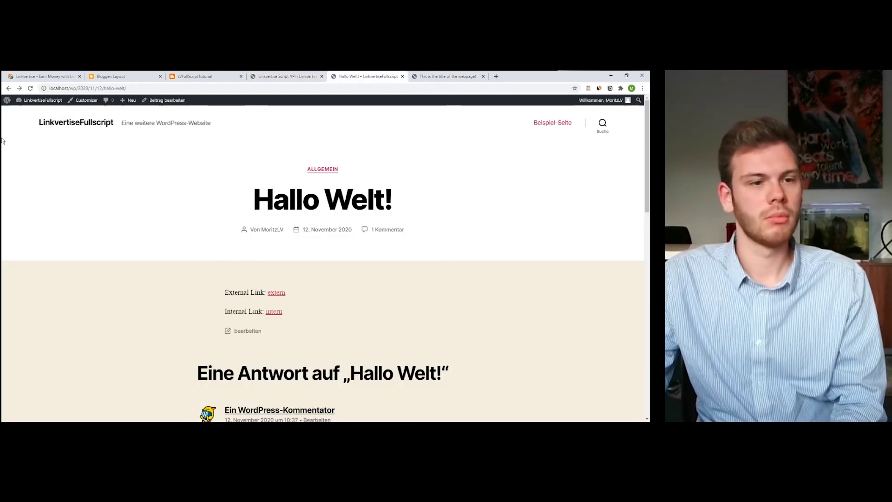
Reload the Hallo Welt! post so the updated blacklist applies.
left_click(367, 77)
scroll(288, 287, "down", 4)
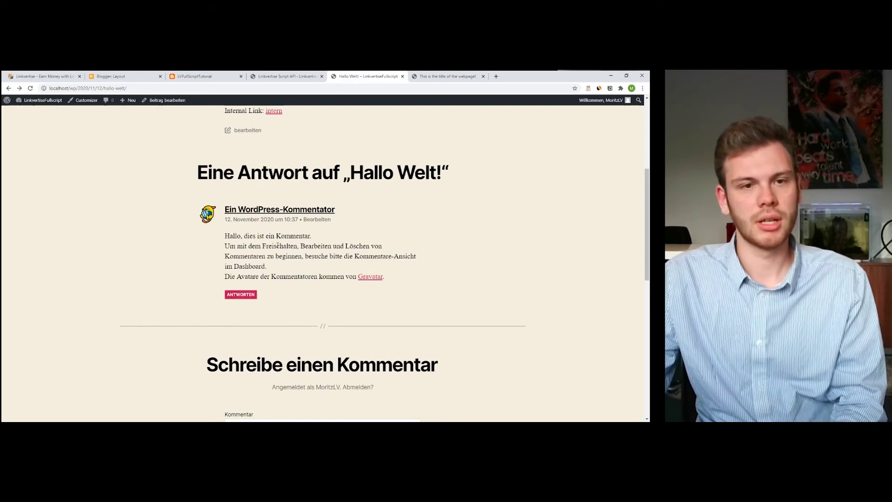
scroll(278, 245, "up", 3)
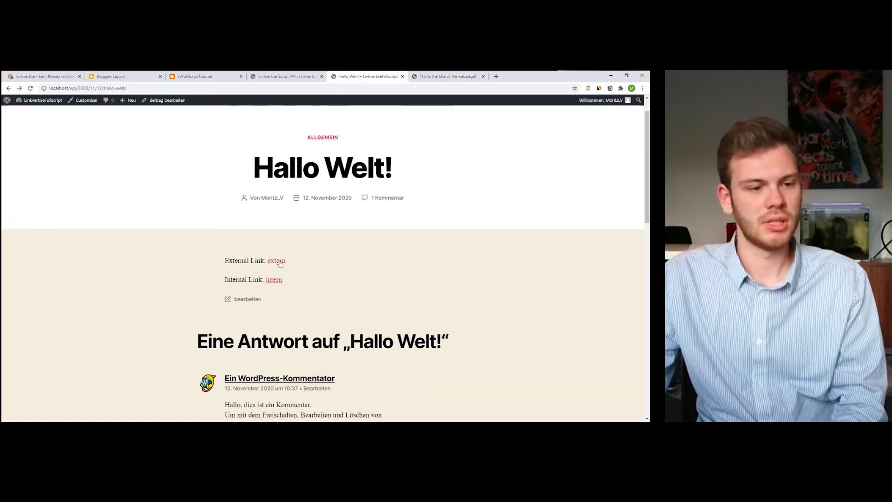
left_click(32, 89)
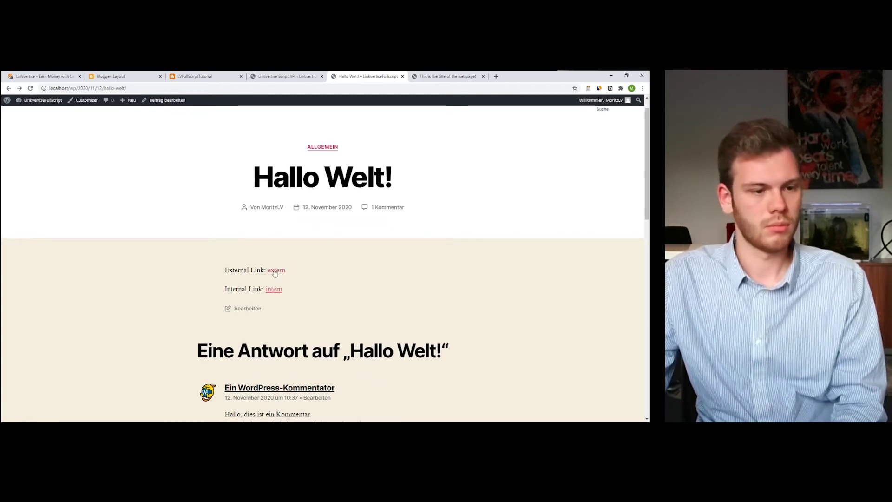
Separate localhost and youtube with a line break and ';', save, and reload the Hallo Welt! post.
left_click(195, 76)
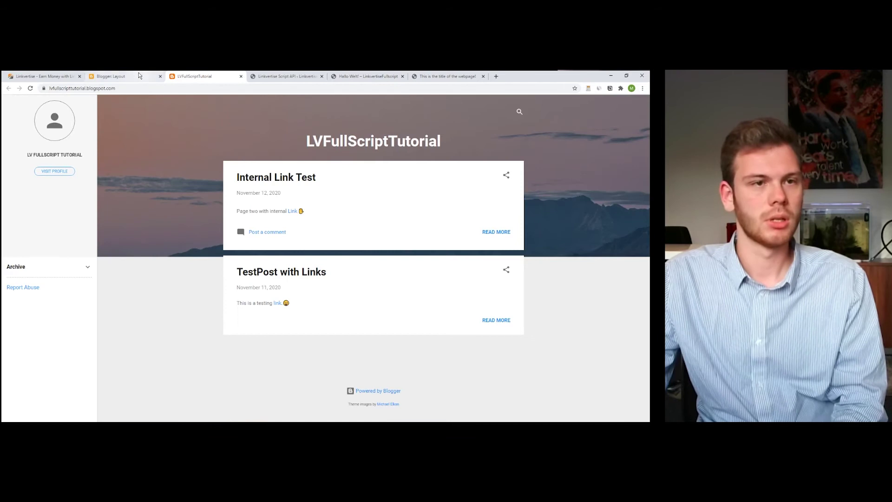
left_click(138, 76)
left_click(261, 77)
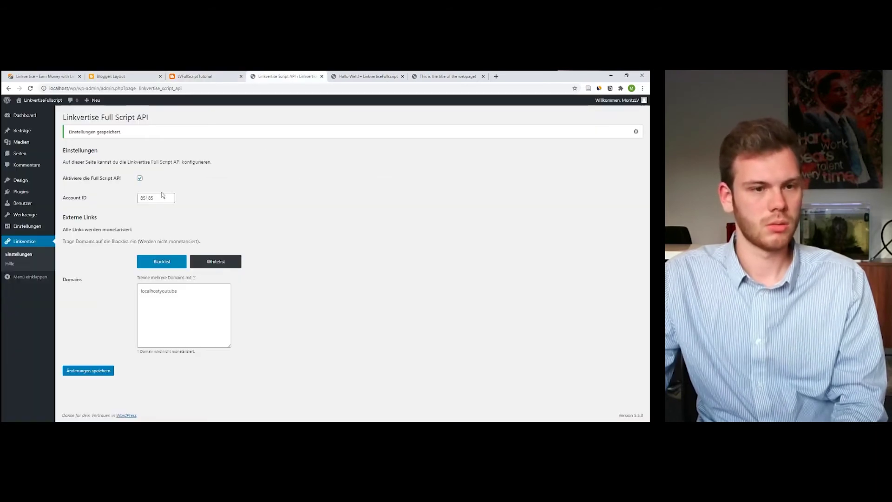
left_click(162, 292)
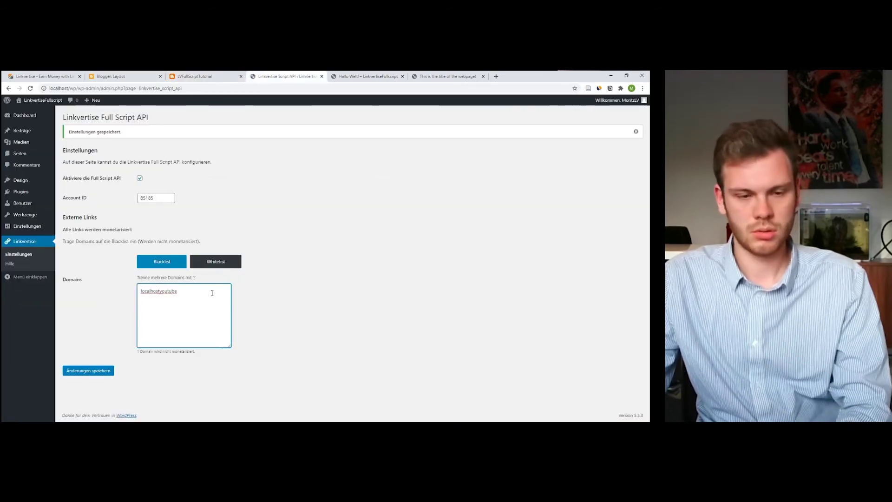
key("Return")
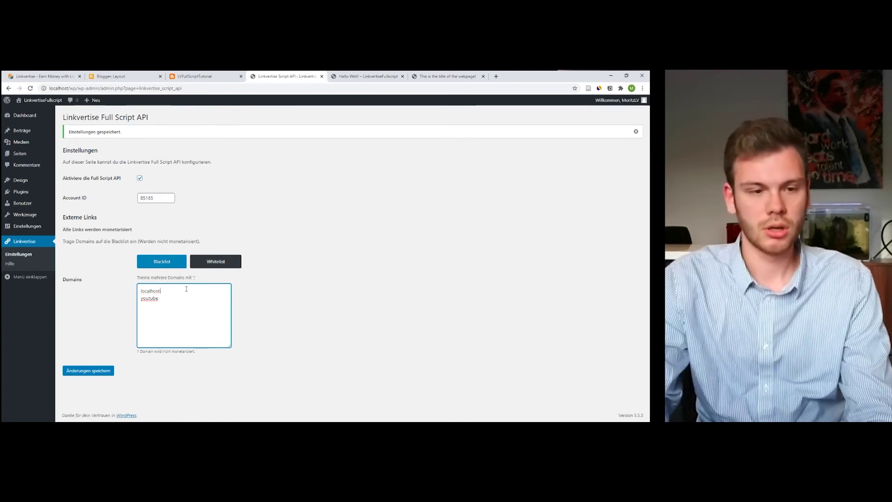
type(";")
left_click(93, 371)
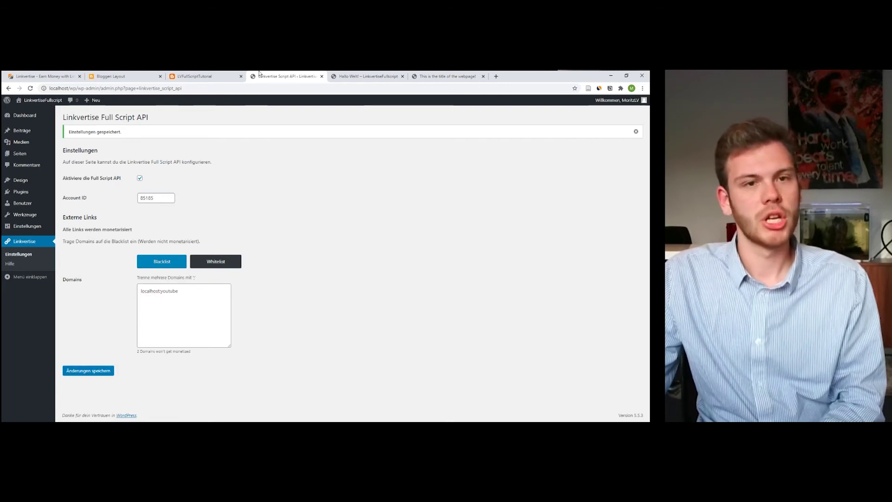
left_click(368, 77)
left_click(31, 88)
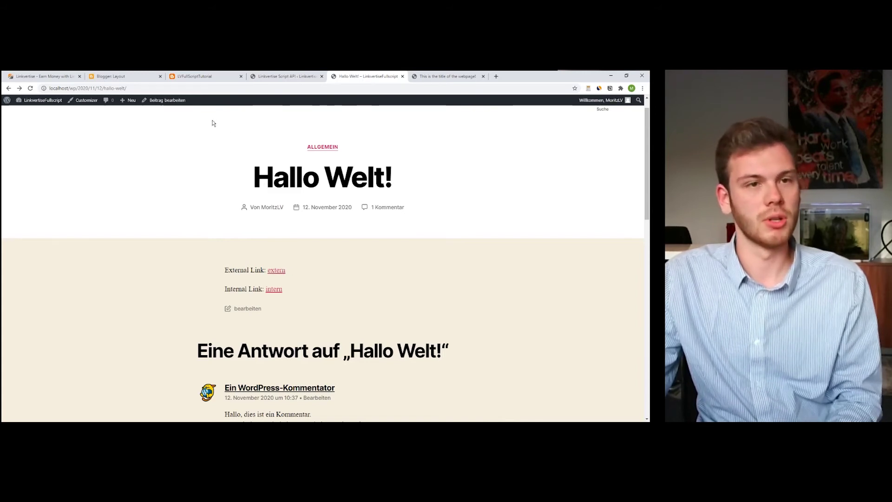
Recheck the separator between localhost and youtube in the Domains list, then view the Hallo Welt! post.
left_click(198, 76)
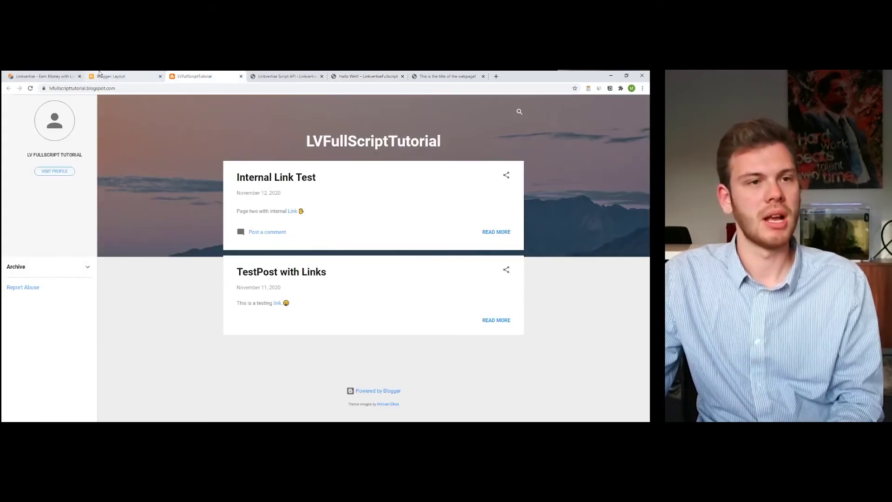
left_click(100, 75)
left_click(284, 76)
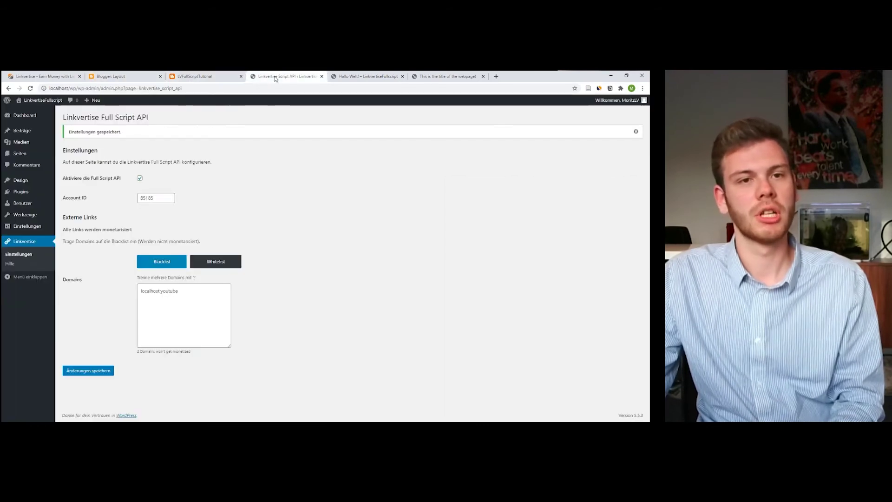
double_click(159, 291)
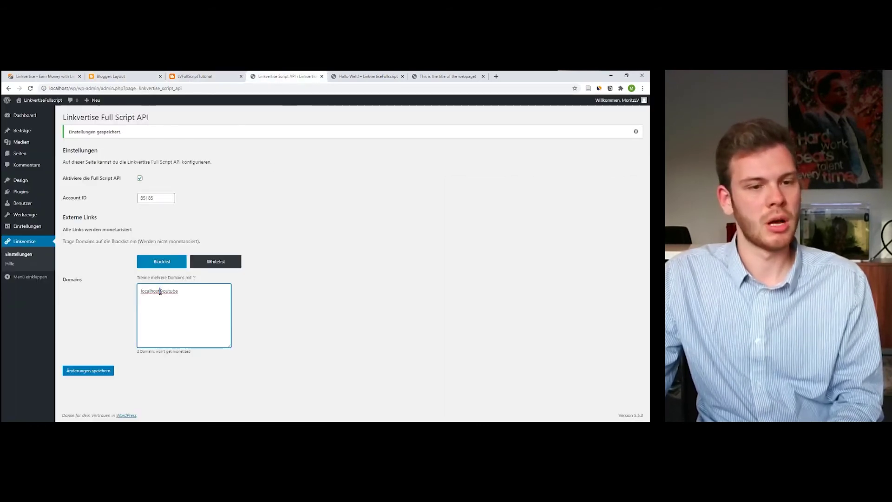
left_click(197, 312)
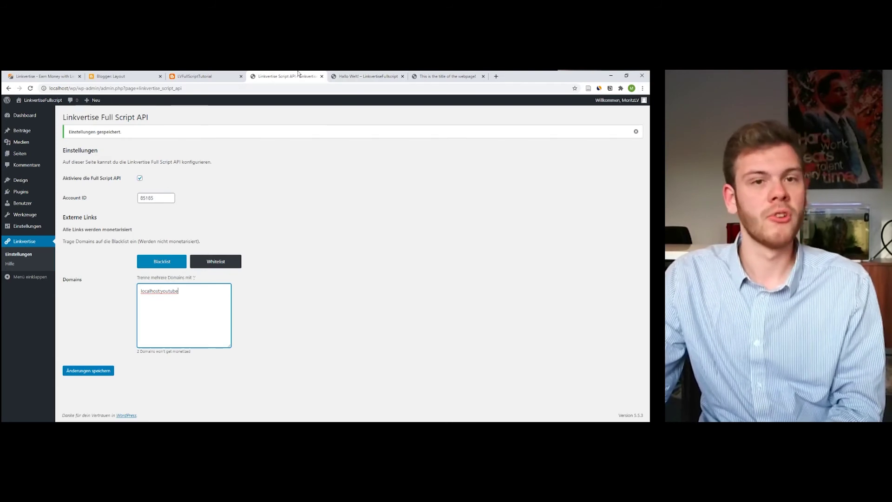
left_click(356, 77)
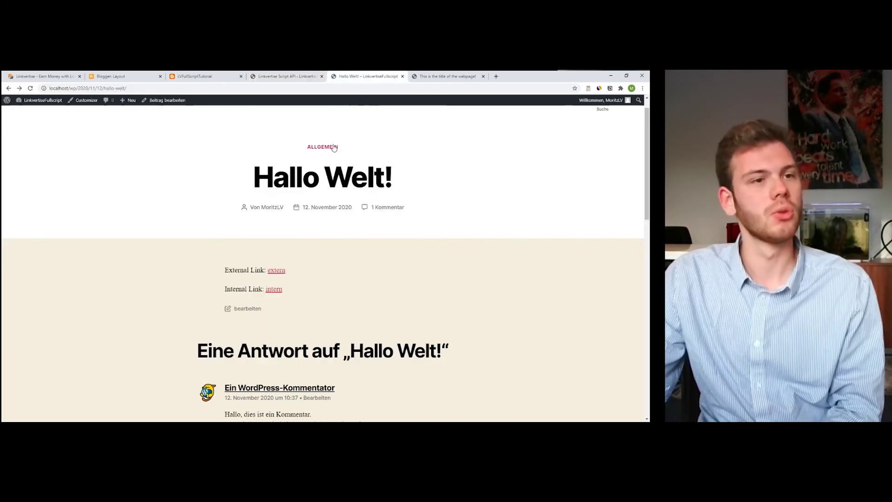
Paste the Linkvertise script into the head of index.html on line 4 and save.
left_click(442, 75)
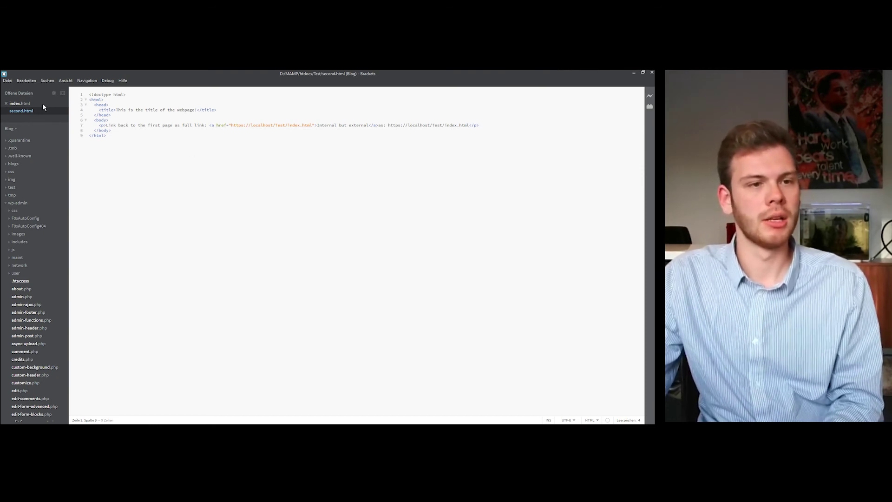
left_click(21, 103)
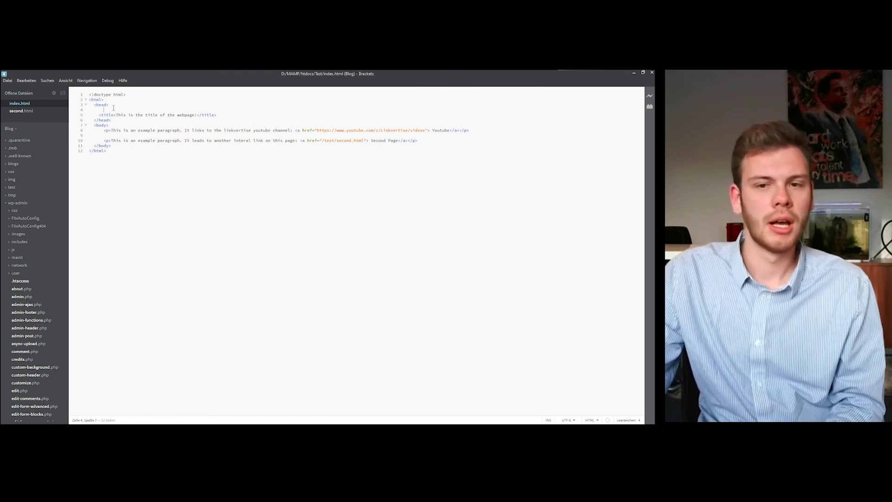
type("<script src=\"https://linkvertise.net/cdn/linkvertise.js\"></script><script>linkvertise(85185, {whitelist: [], blacklist: [\"blogspot\"]});</script>")
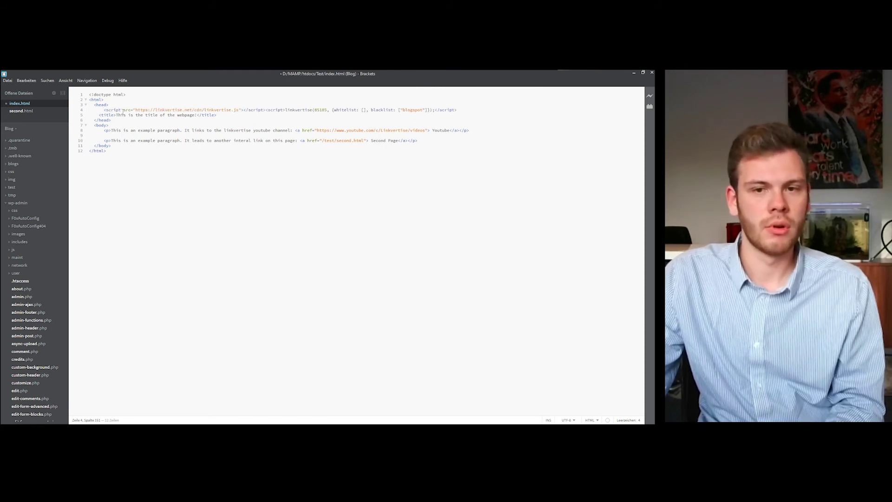
key("ctrl+s")
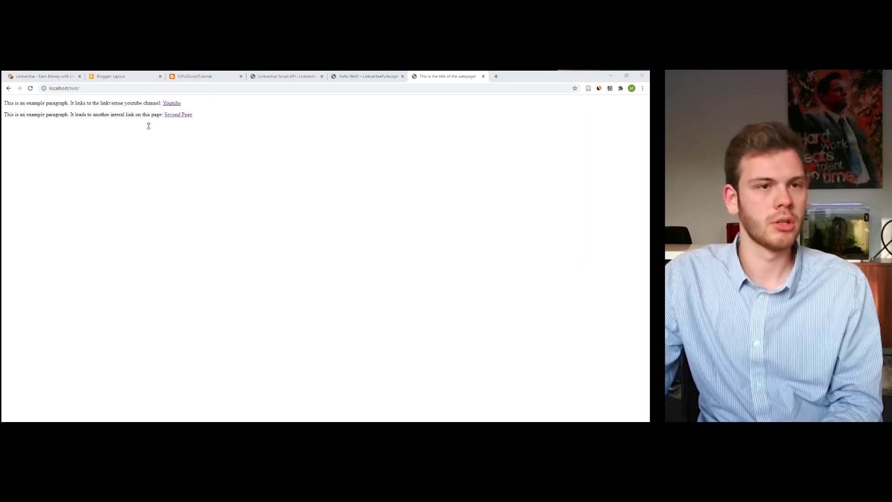
Copy the script from the Full Script API page, paste it on index.html's empty head line, and save.
left_click(121, 76)
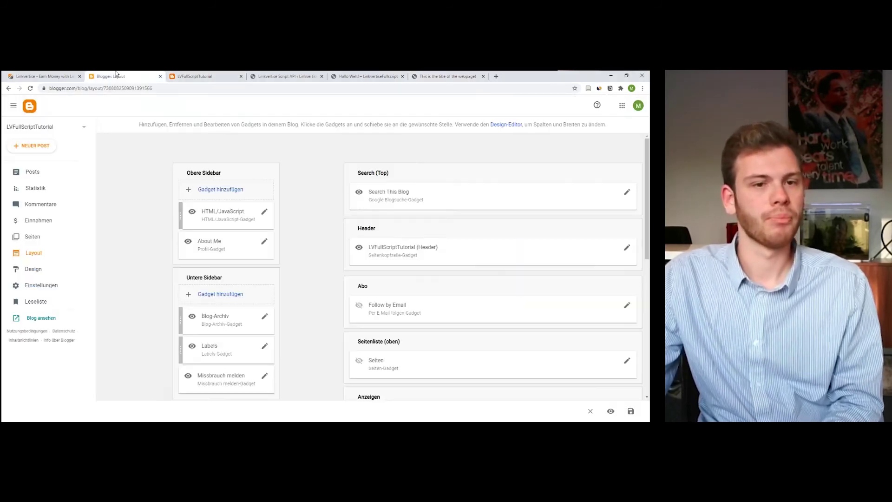
left_click(45, 76)
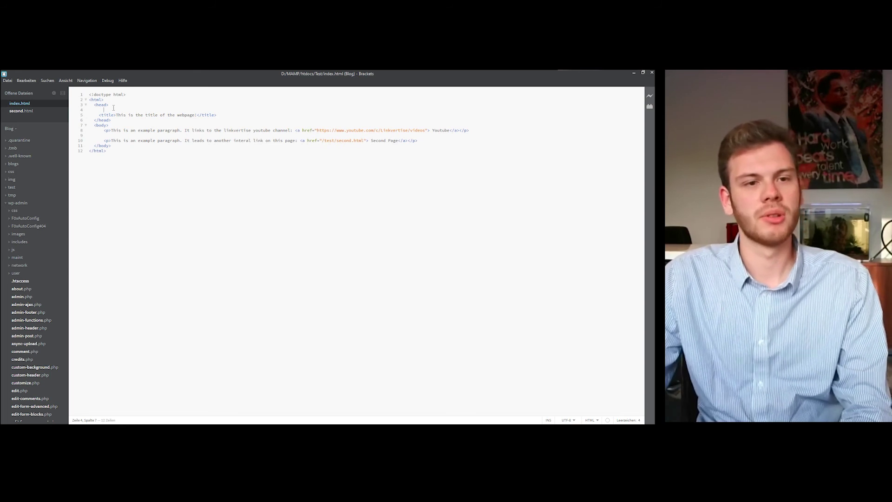
type("<script src=\"https://linkvertise.net/cdn/linkvertise.js\"></script><script>linkvertise(85185, {whitelist: [], blacklist: [\"blogspot\"]});</script>")
key("ctrl+s")
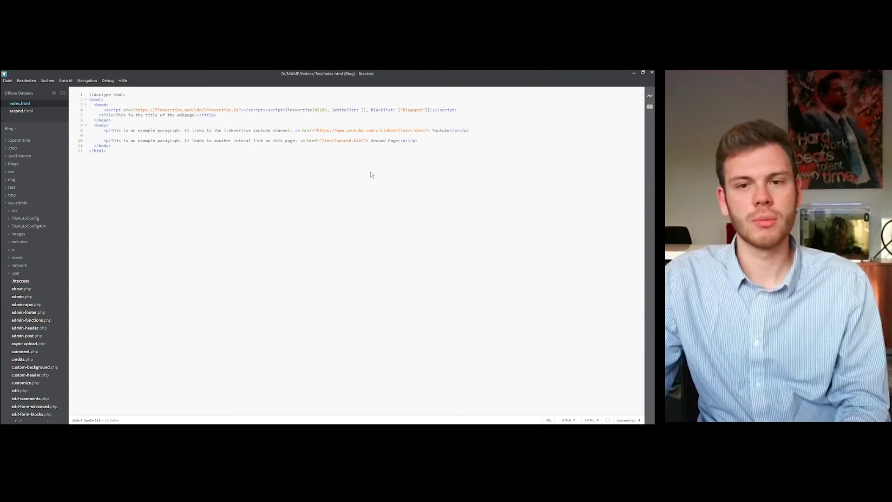
Replace blogspot with localhost in the script's blacklist, save index.html, and reload the test page.
left_click_drag(423, 110, 403, 110)
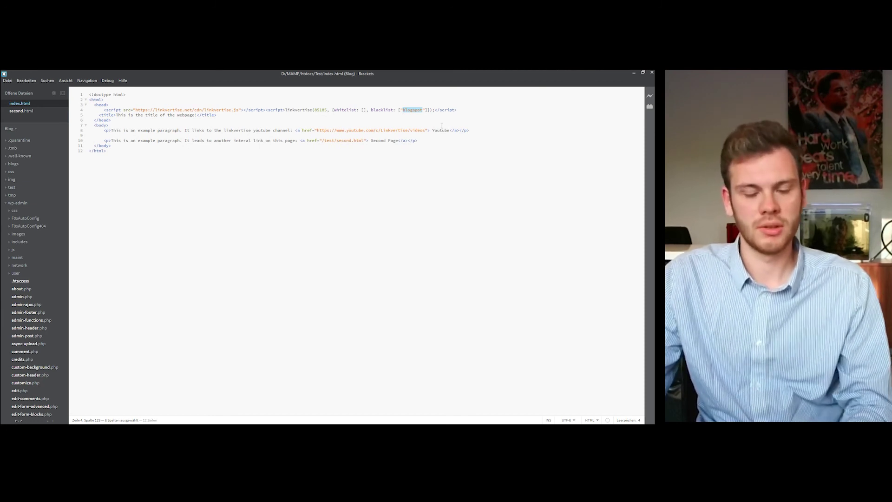
key("BackSpace")
type("localhost")
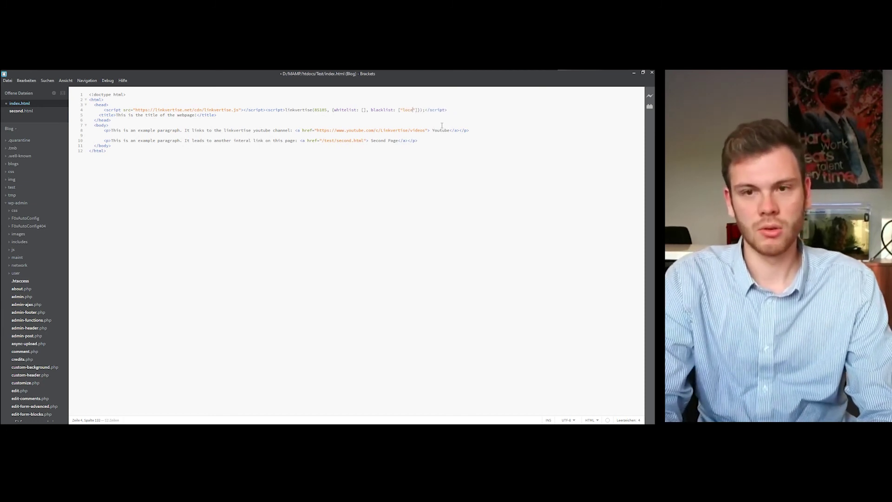
key("ctrl+s")
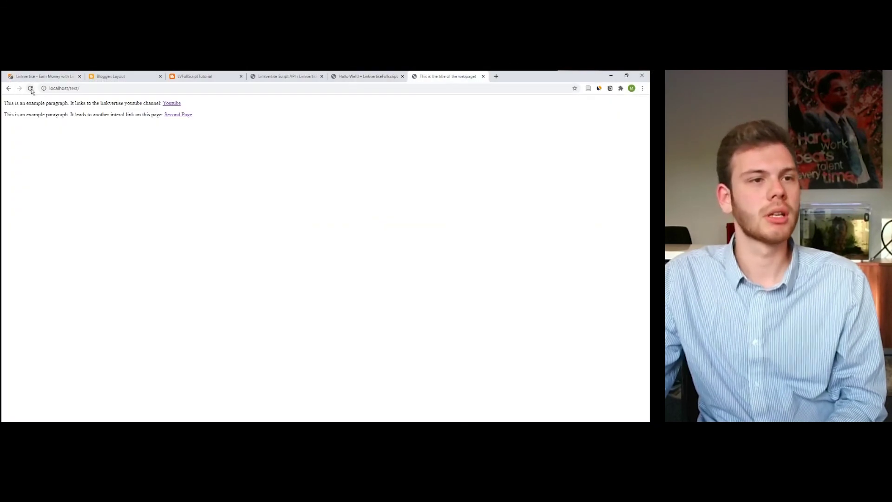
left_click(30, 89)
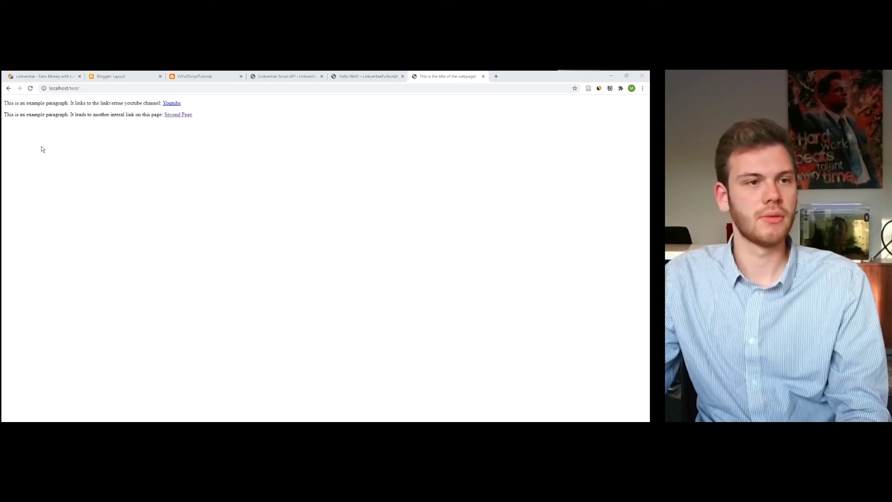
Refresh the localhost/test page with F5, then return to the Hallo Welt! post.
left_click(44, 163)
key("F5")
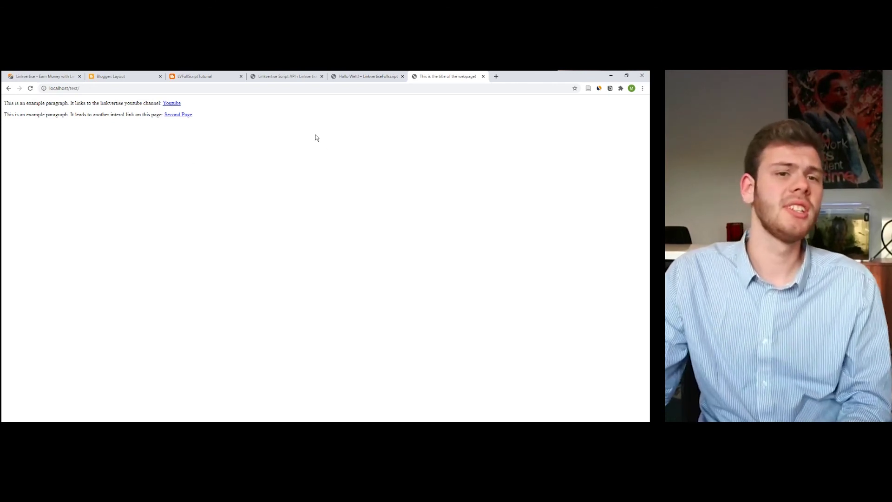
left_click(300, 77)
left_click(368, 77)
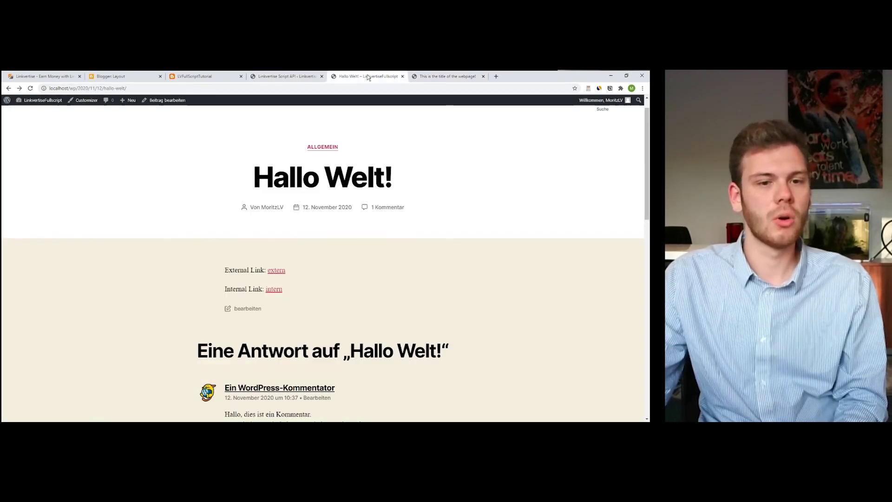